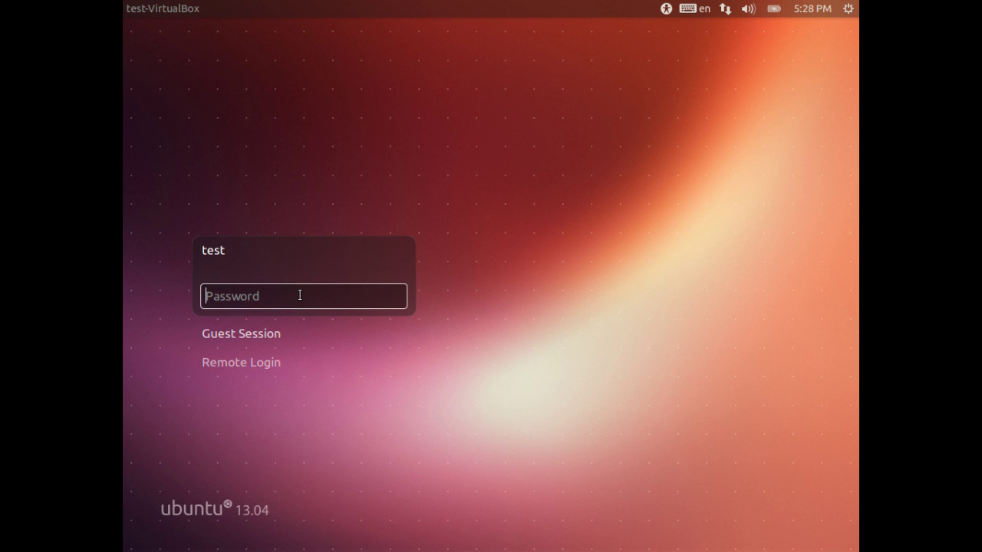
# Enter the user's password at the Ubuntu 13.04 login screen to reach the desktop.
pyautogui.write('test')
pyautogui.press('Return')
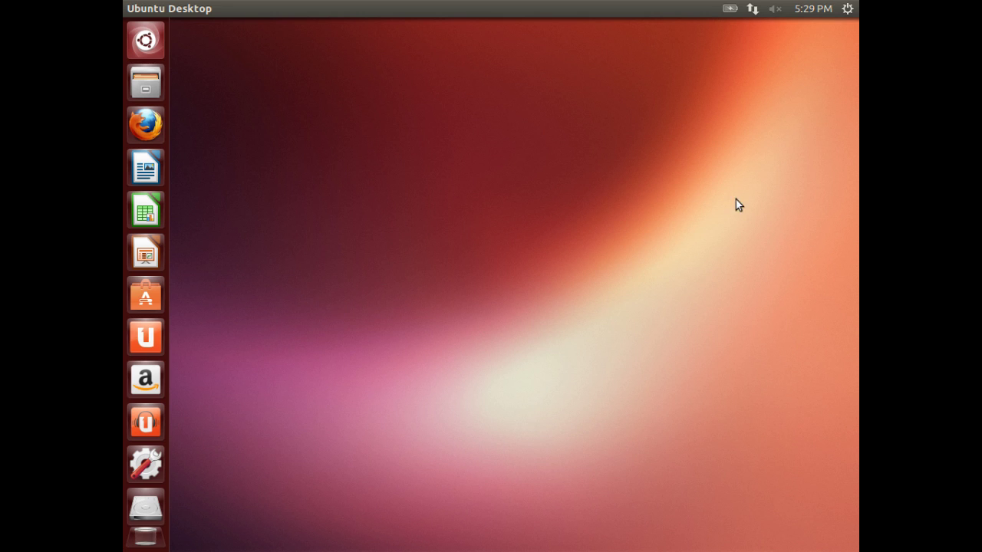
# Restart Ubuntu through the gear menu's Shut Down dialog so it boots into Windows 7.
pyautogui.click(847, 11)
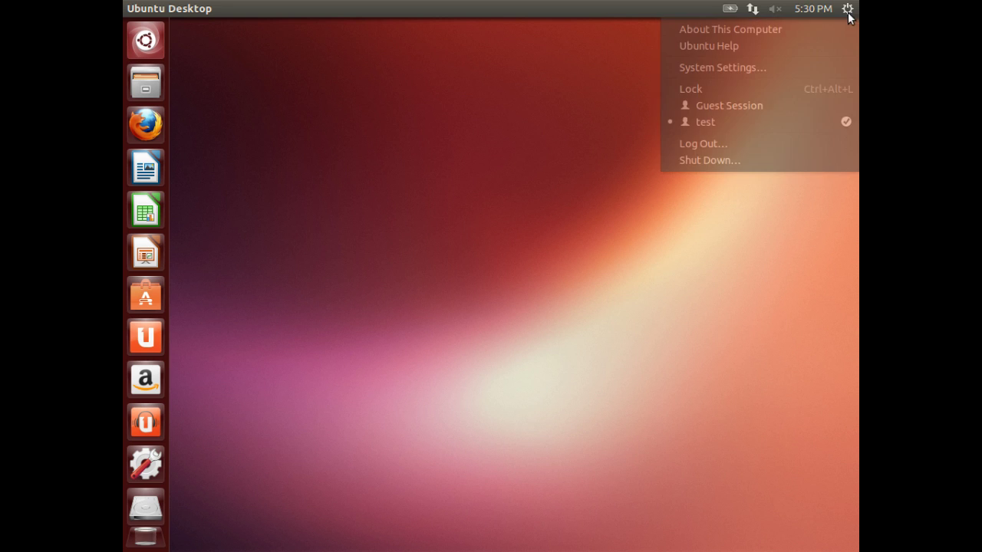
pyautogui.click(729, 162)
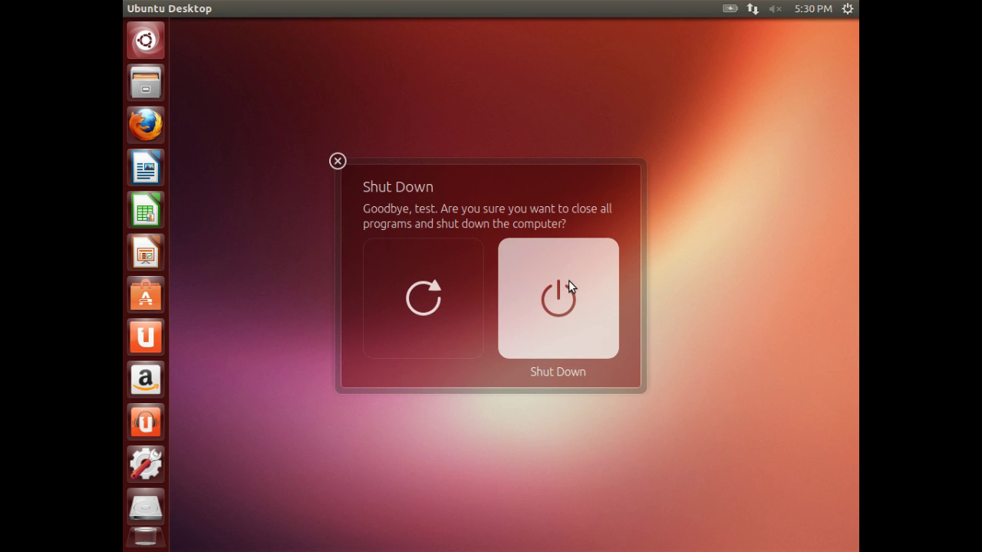
pyautogui.click(441, 279)
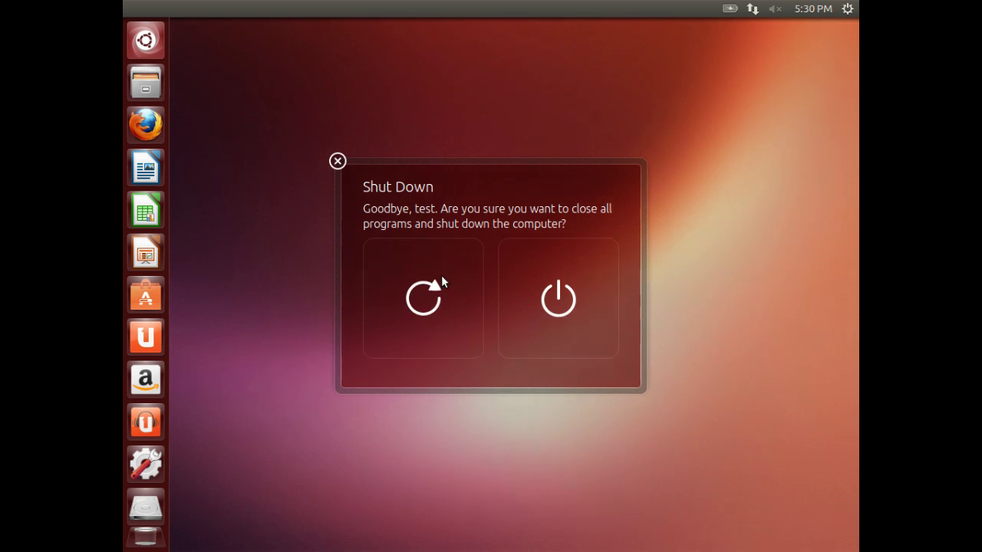
pyautogui.click(441, 280)
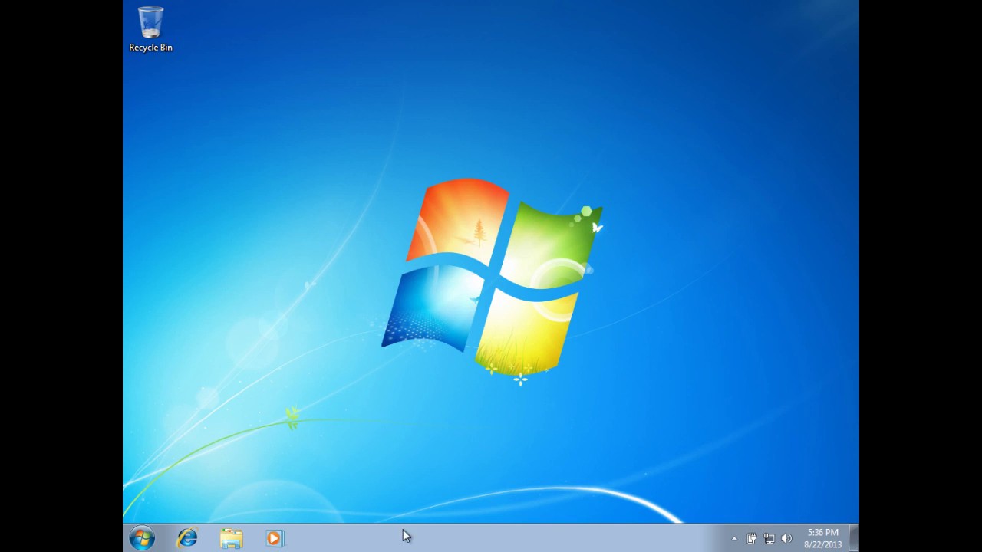
# Open Computer from the Start menu to see only Local Disk (C:) and CD Drive (D:).
pyautogui.click(143, 538)
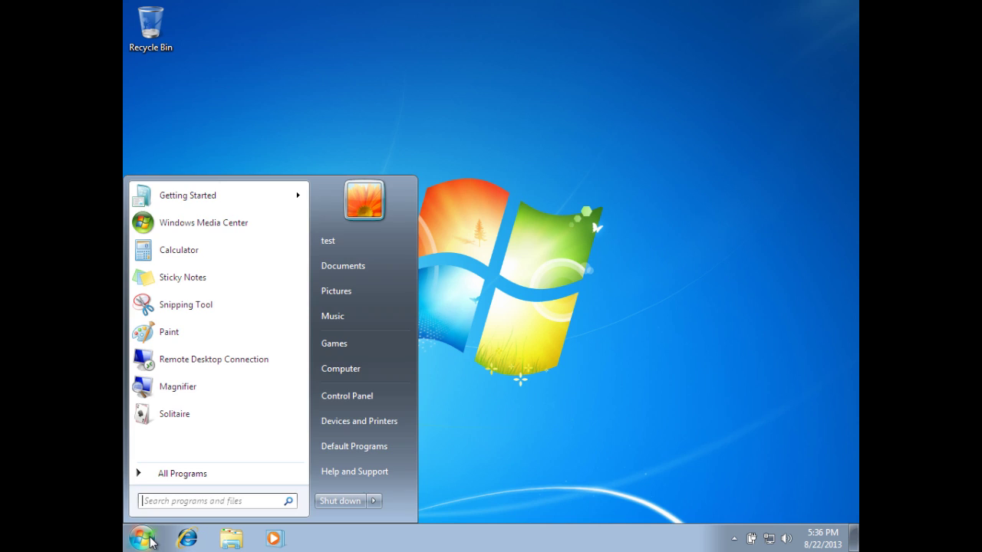
pyautogui.click(346, 376)
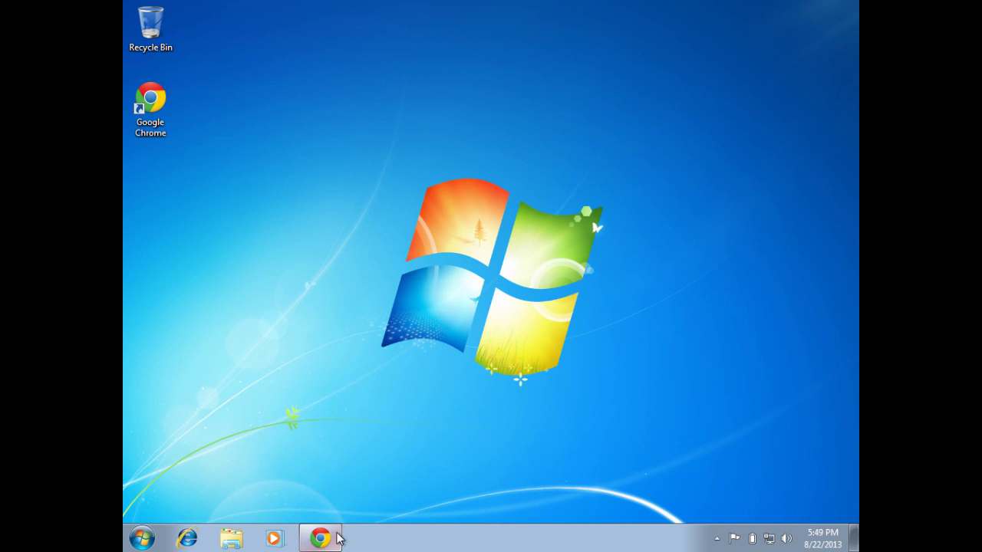
# Restore the Chrome window with the neosmart.net EasyBCD page and select its address.
pyautogui.moveTo(337, 539)
pyautogui.click(322, 505)
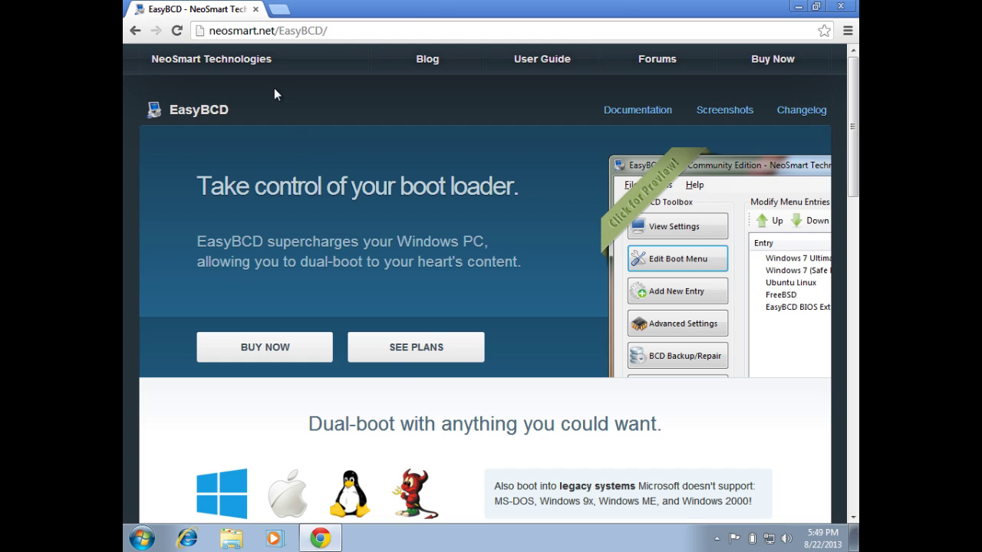
pyautogui.click(261, 29)
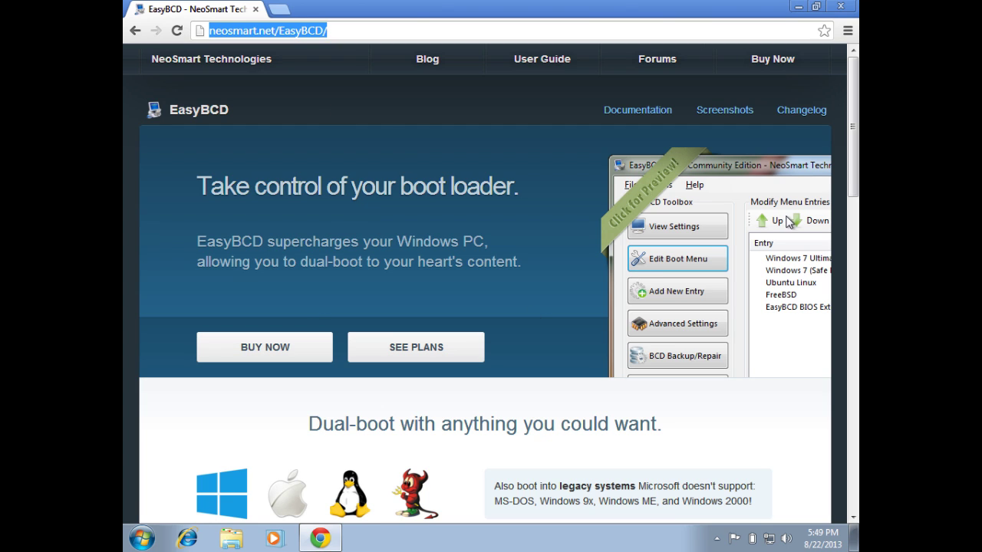
# Scroll the EasyBCD page down to the pricing cards showing the free Non-commercial edition.
pyautogui.click(853, 195)
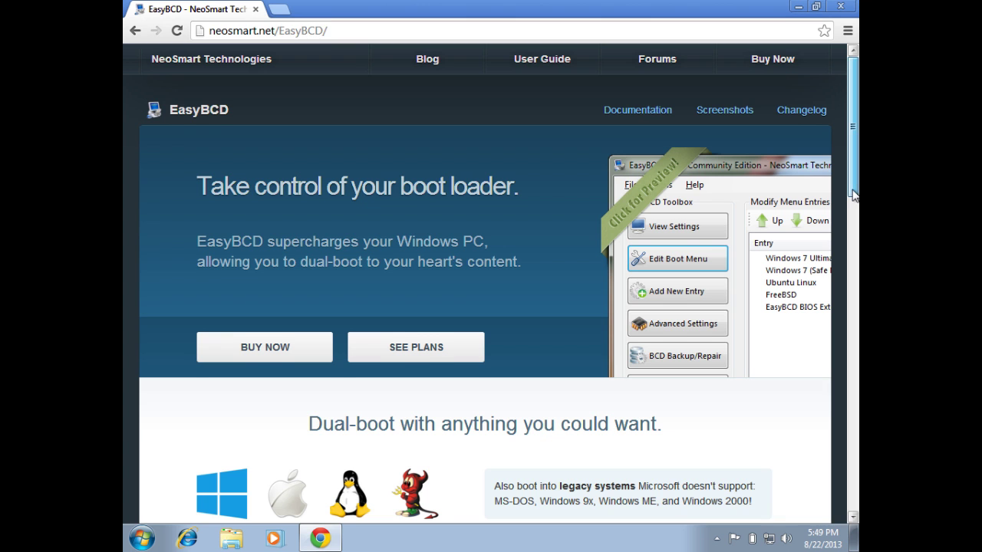
pyautogui.moveTo(852, 195); pyautogui.dragTo(854, 293)
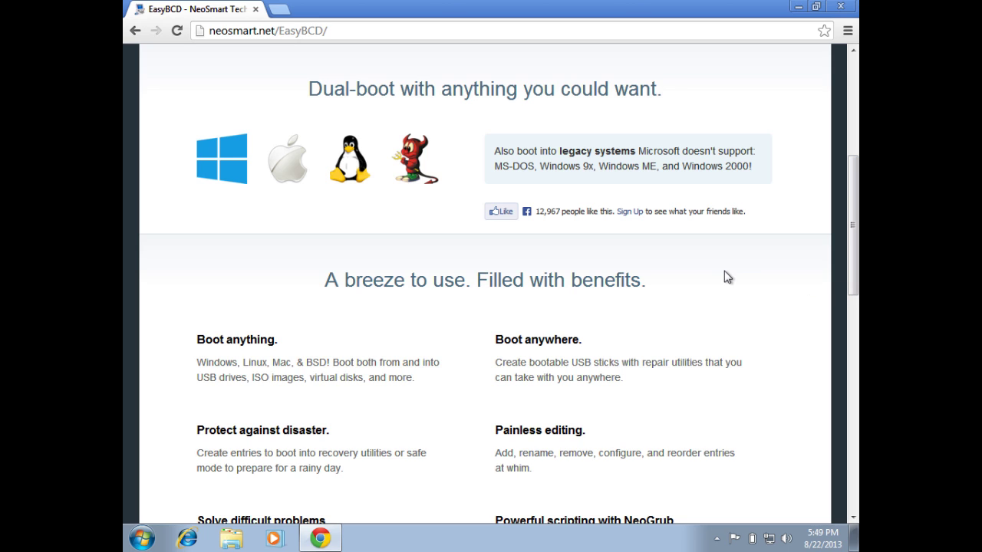
pyautogui.scroll(2, 727, 277)
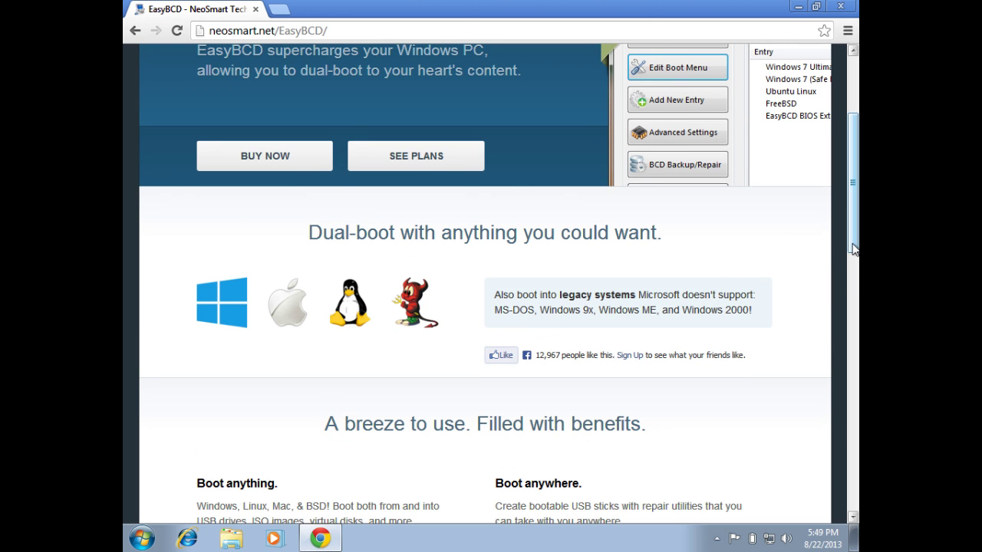
pyautogui.moveTo(851, 249); pyautogui.dragTo(856, 454)
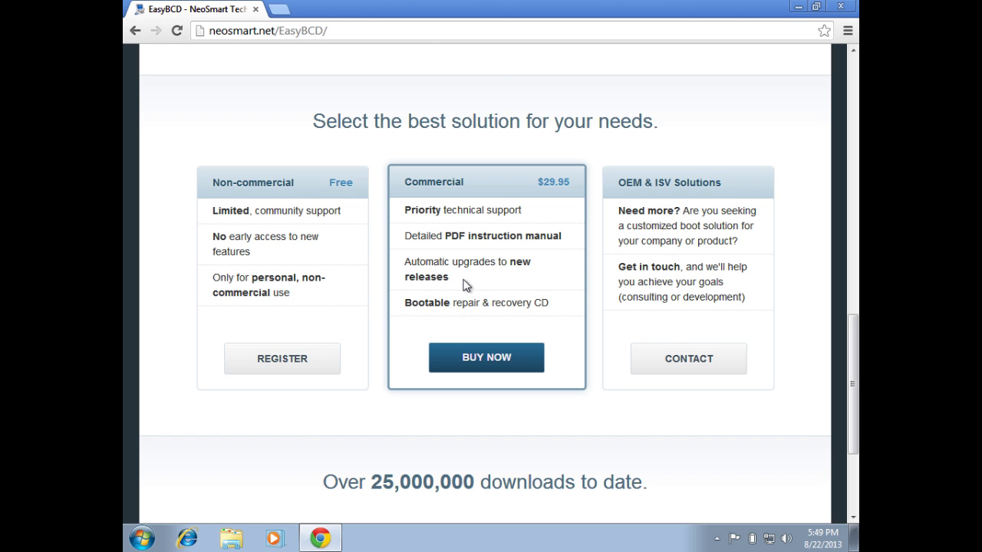
pyautogui.scroll(5, 462, 283)
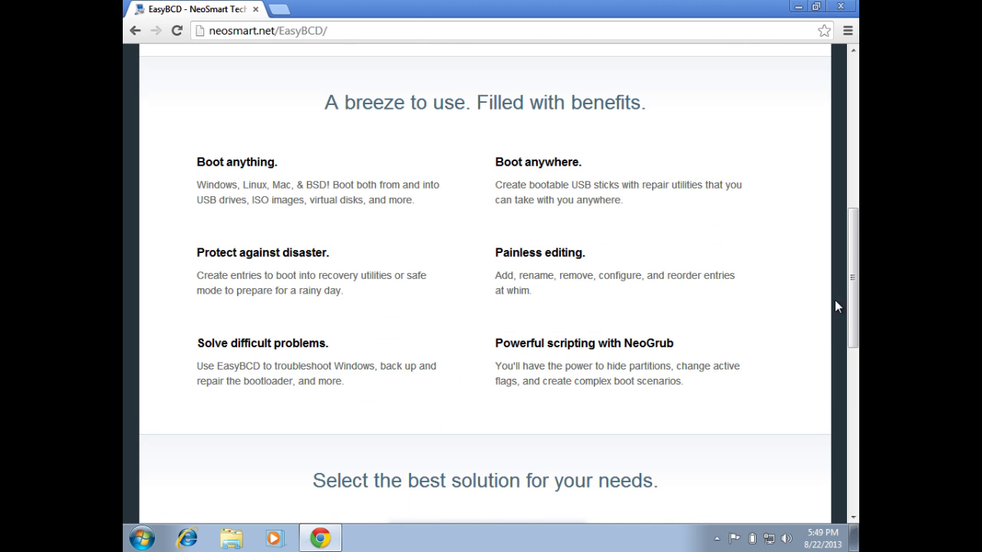
pyautogui.moveTo(846, 307); pyautogui.dragTo(857, 426)
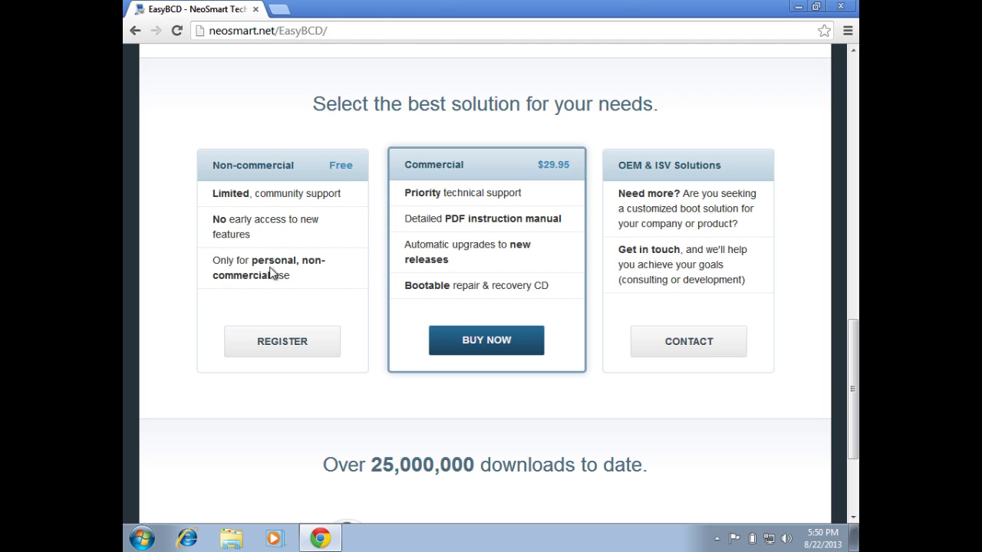
# Download the free Non-commercial EasyBCD 2.2 installer and run EasyBCD 2.2.exe.
pyautogui.click(282, 343)
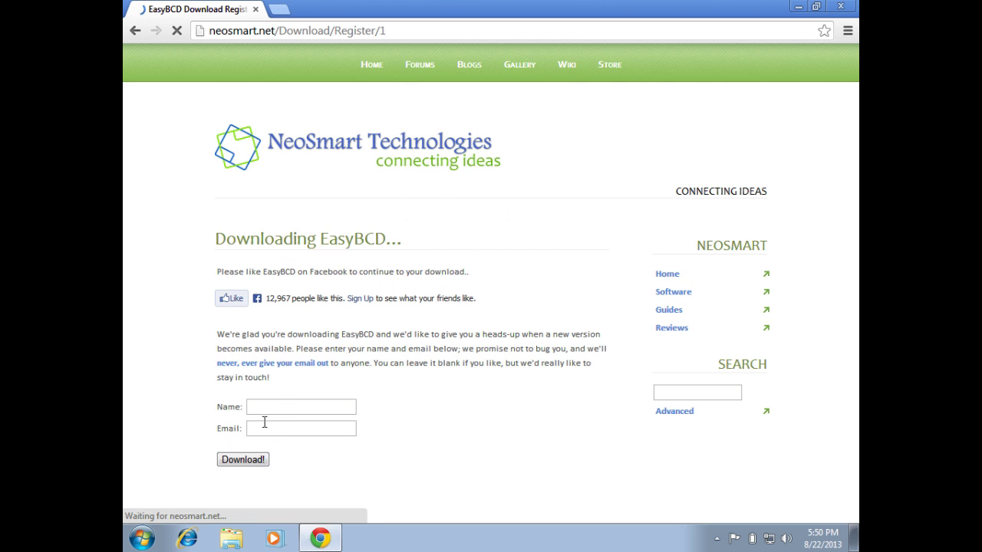
pyautogui.click(263, 459)
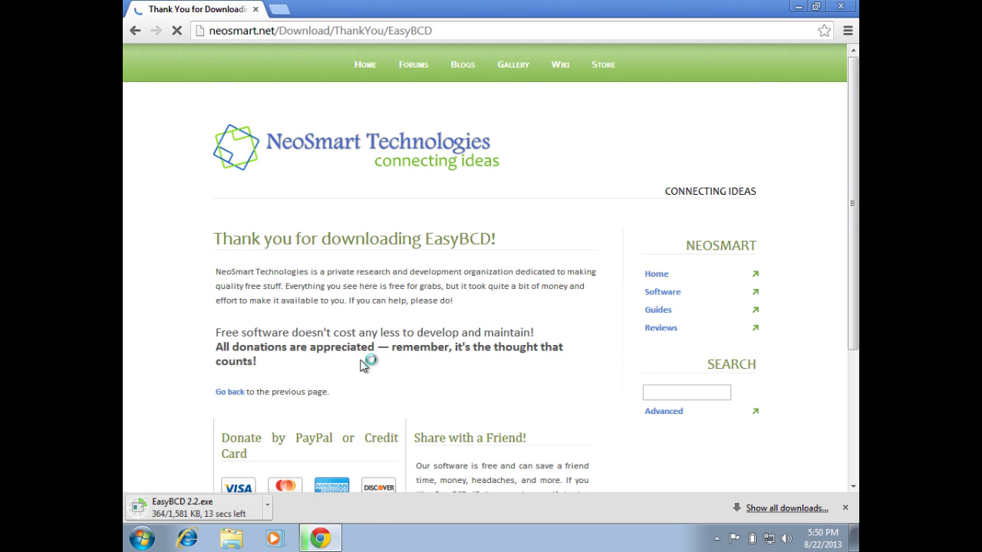
pyautogui.moveTo(852, 342); pyautogui.dragTo(287, 503)
pyautogui.click(243, 507)
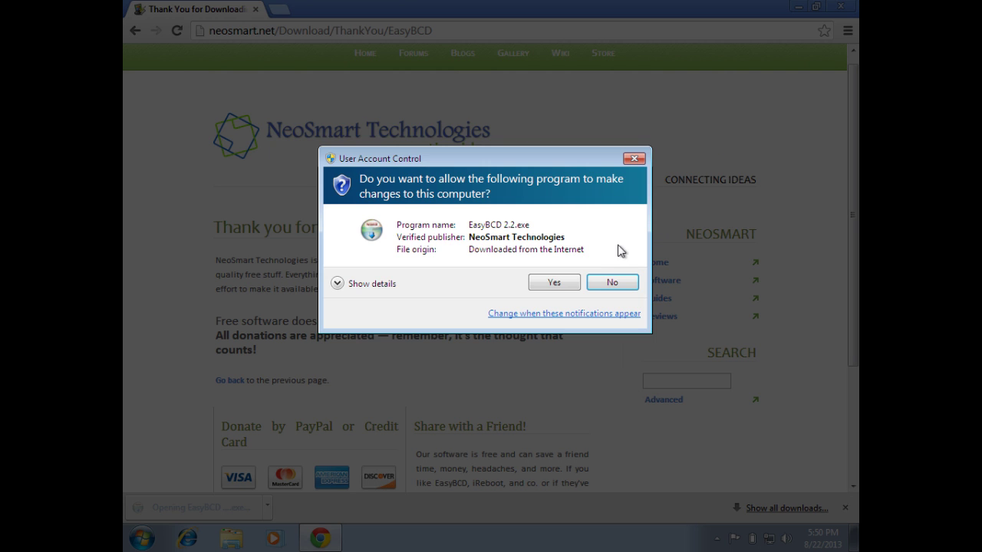
# Allow the installer, close Chrome, install EasyBCD 2.2 with default settings and launch it.
pyautogui.click(562, 279)
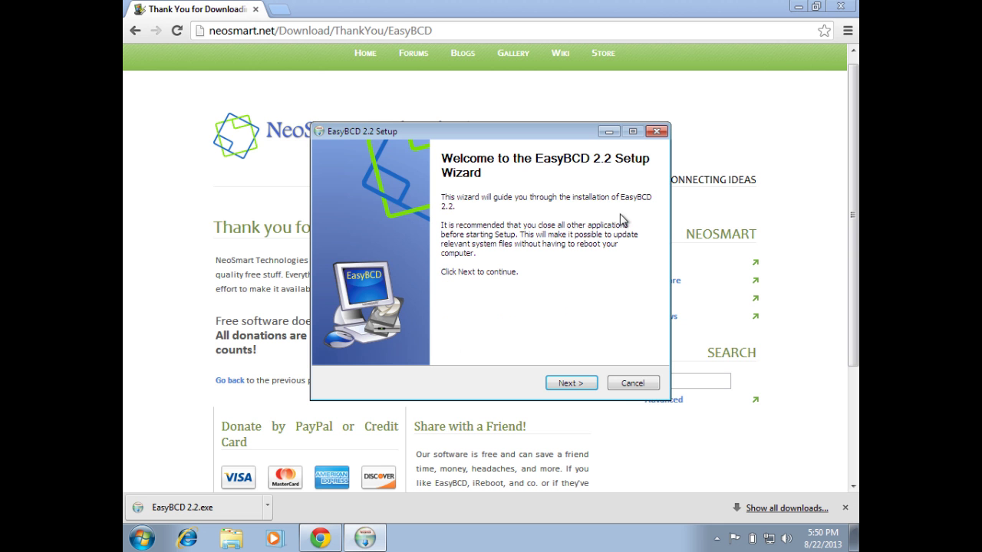
pyautogui.click(841, 6)
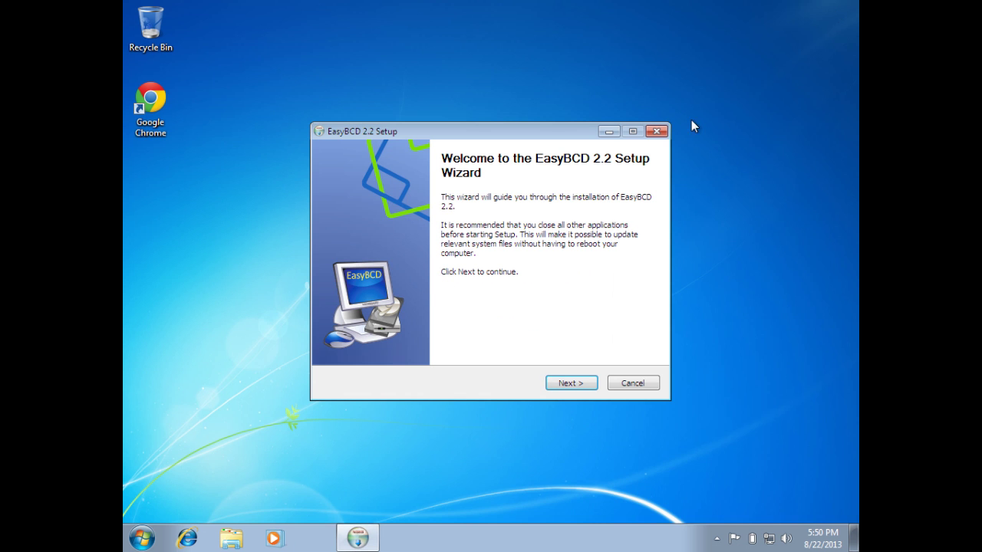
pyautogui.click(572, 383)
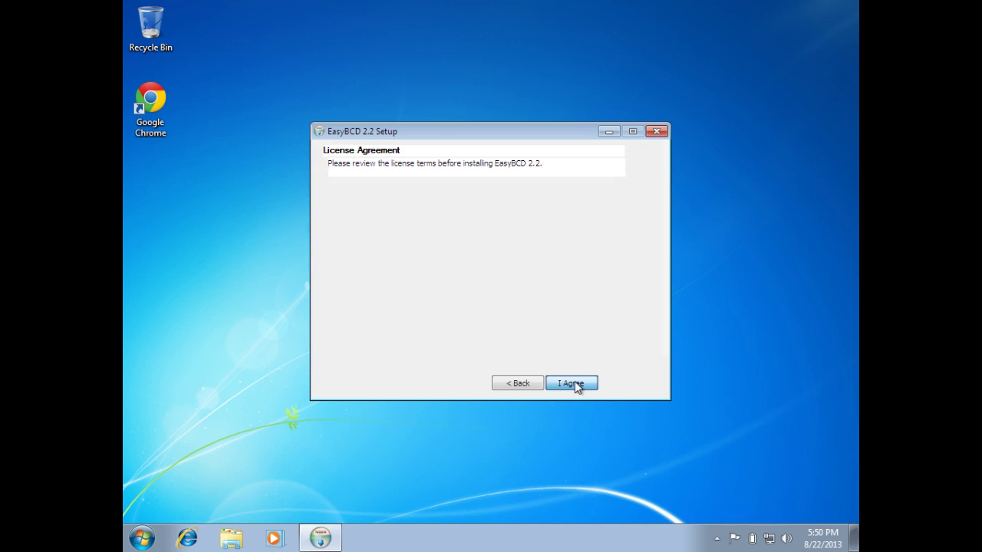
pyautogui.click(575, 384)
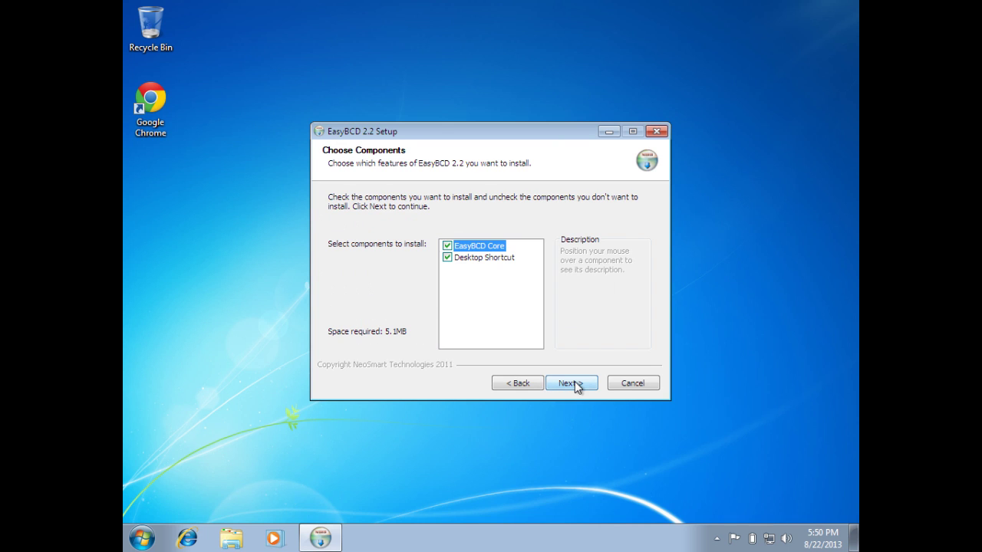
pyautogui.click(574, 383)
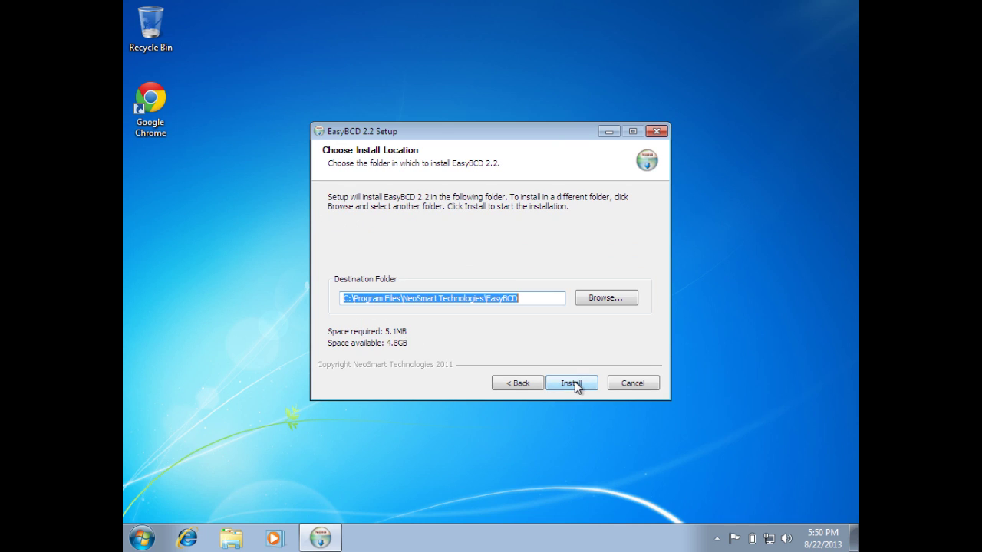
pyautogui.click(575, 383)
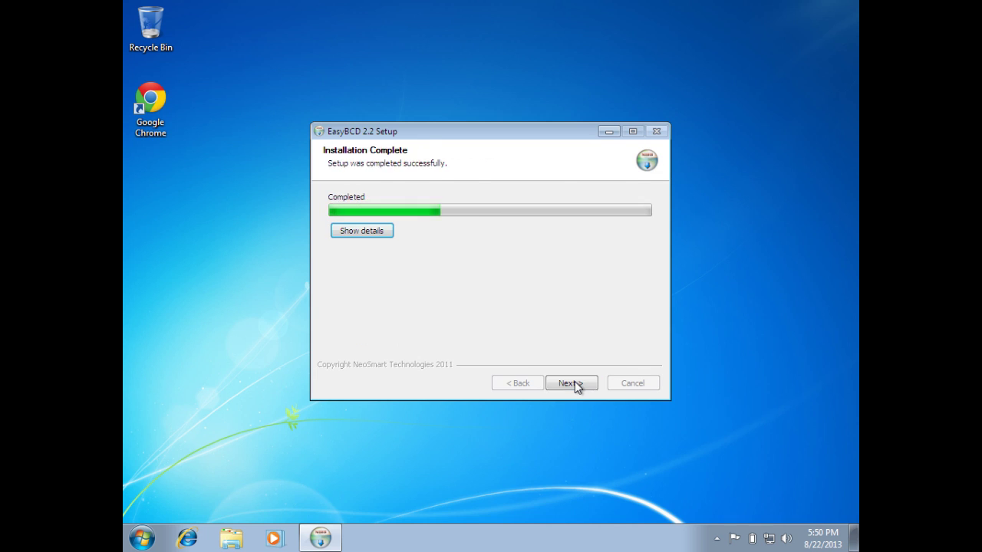
pyautogui.click(575, 382)
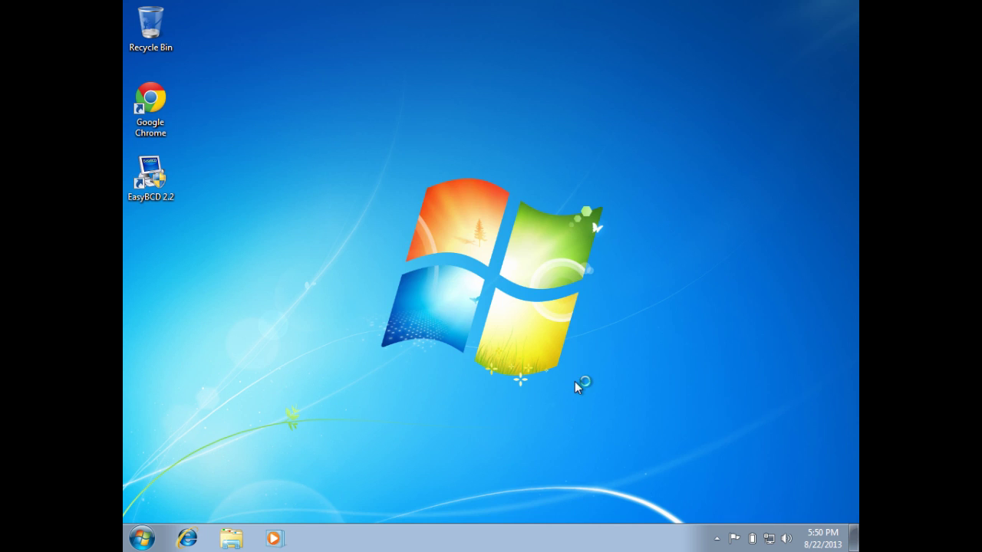
pyautogui.click(569, 267)
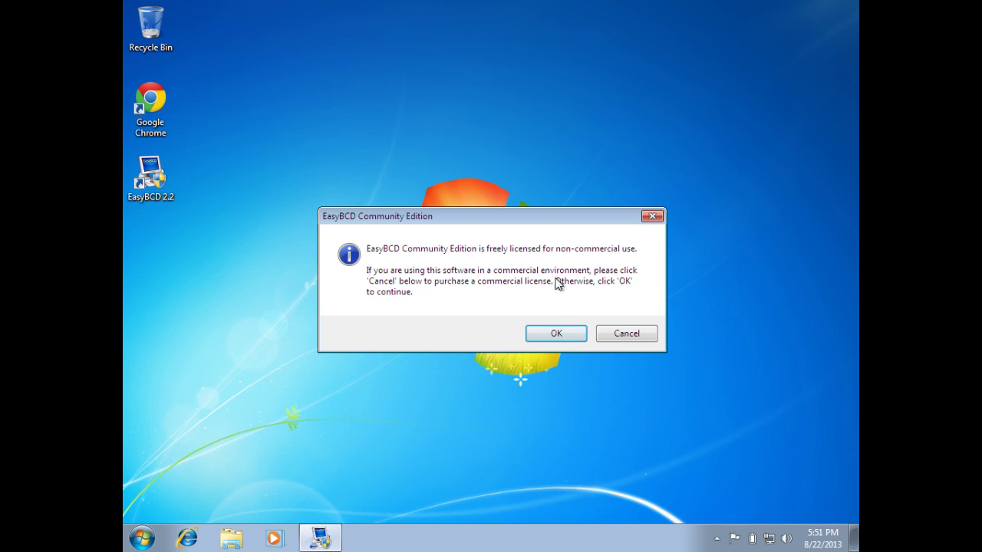
# Accept the licence notice and run Re-create/repair boot files under BCD Backup/Repair.
pyautogui.click(559, 335)
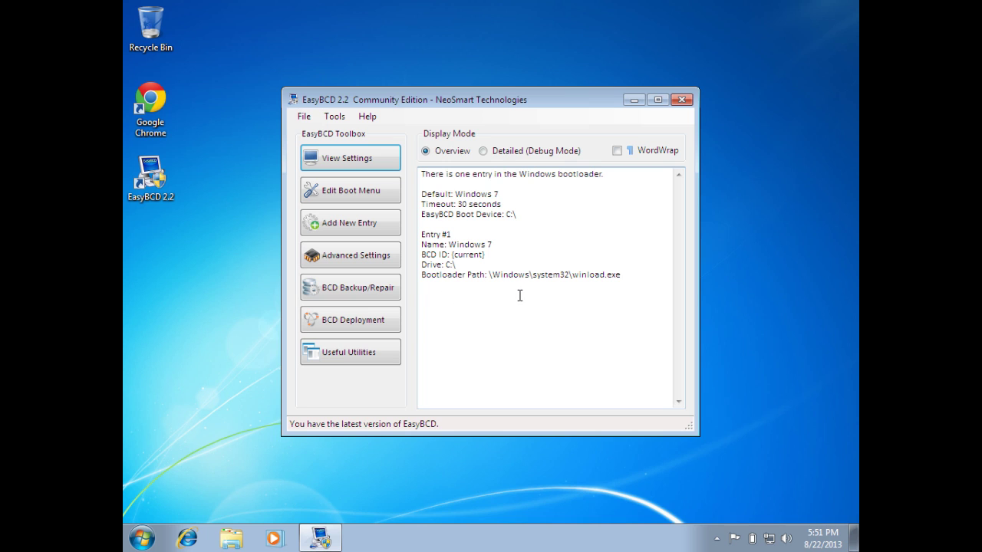
pyautogui.click(354, 199)
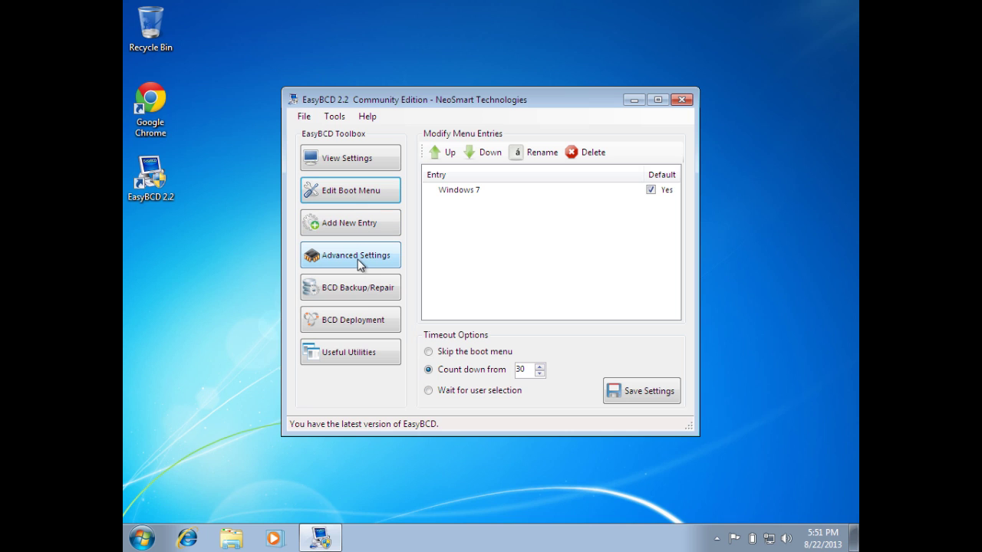
pyautogui.click(358, 289)
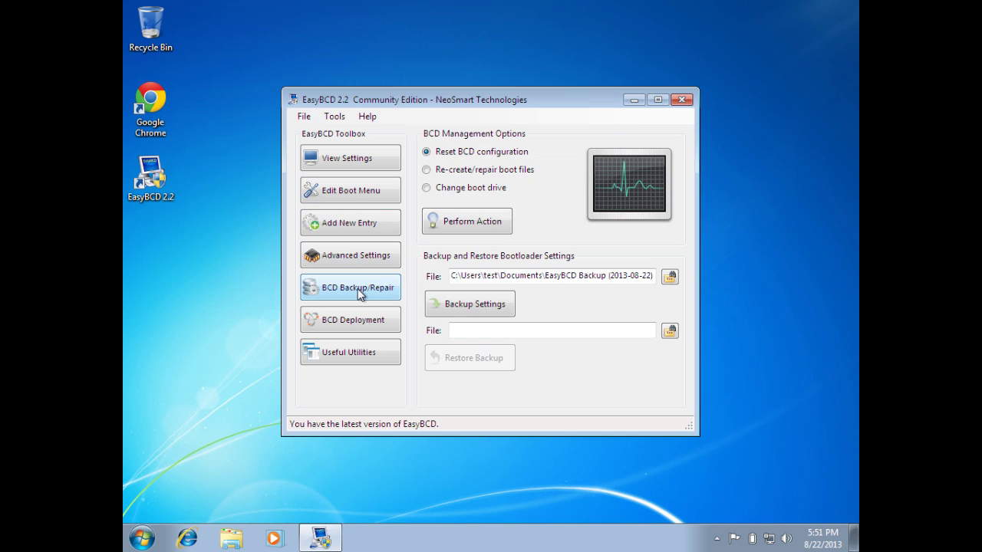
pyautogui.click(464, 175)
pyautogui.click(463, 221)
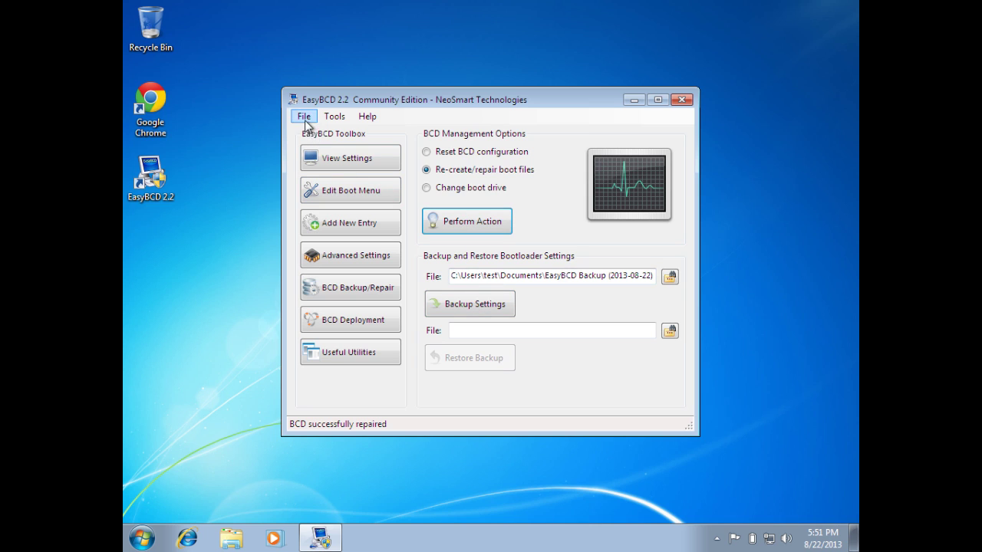
# Exit EasyBCD, restart Windows 7, and open the Start menu after the reboot.
pyautogui.click(304, 118)
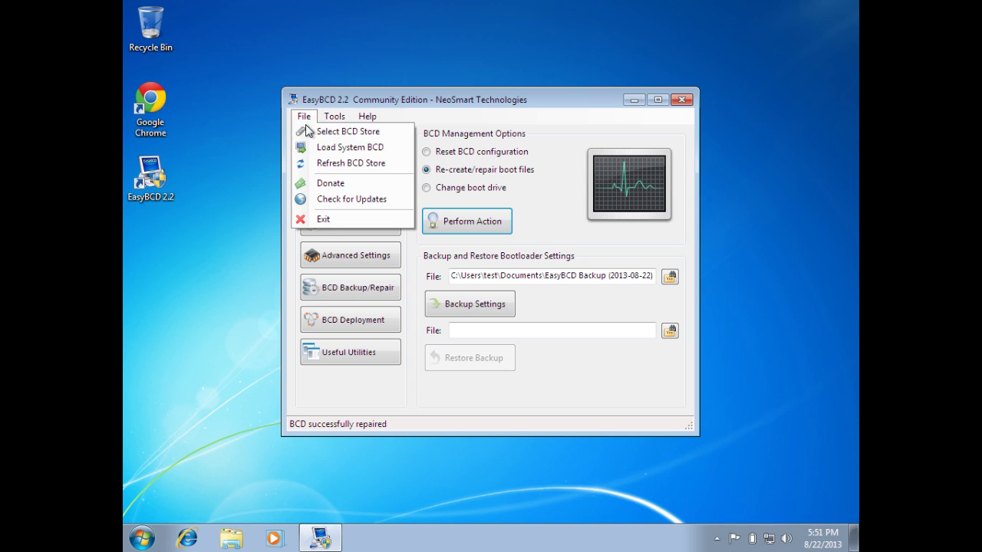
pyautogui.click(331, 221)
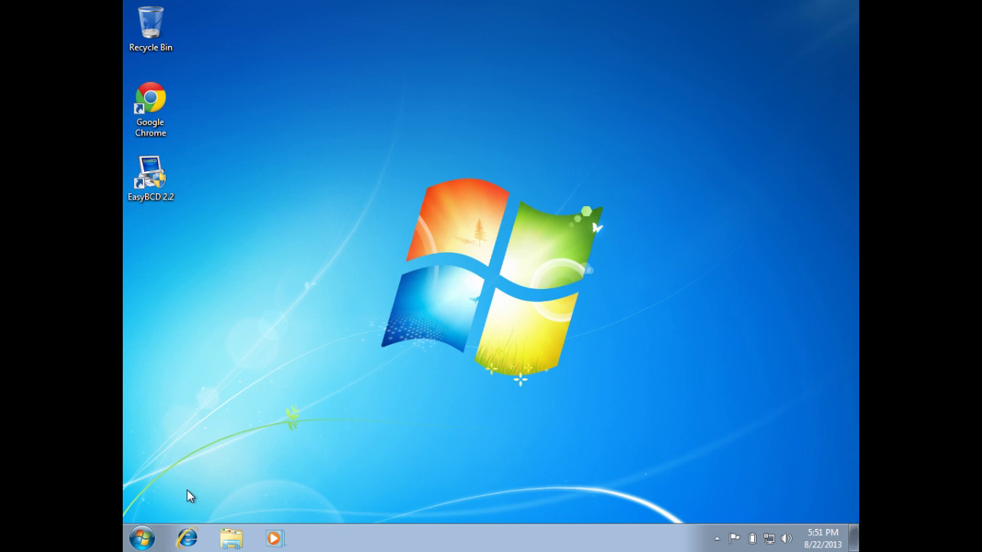
pyautogui.click(150, 540)
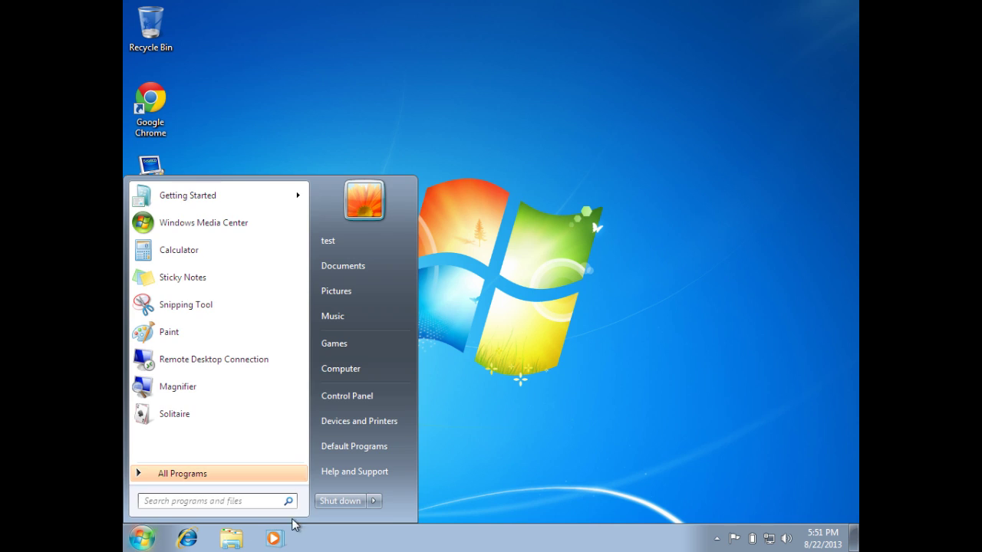
pyautogui.click(374, 502)
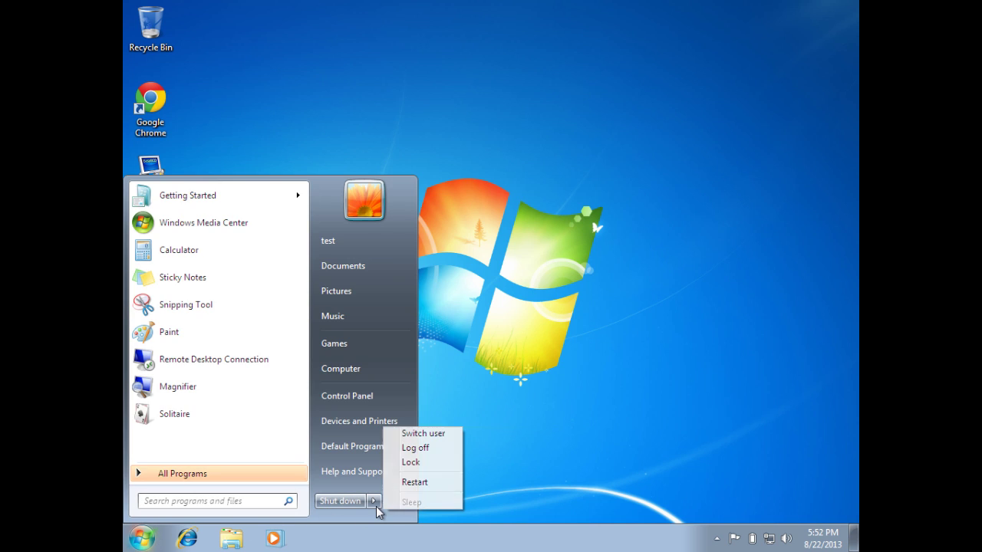
pyautogui.click(417, 483)
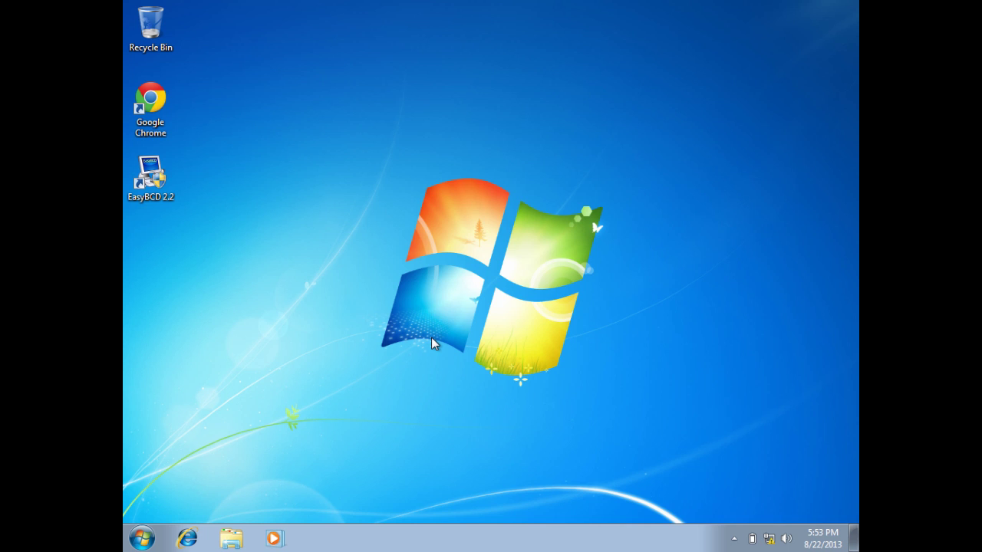
pyautogui.click(142, 538)
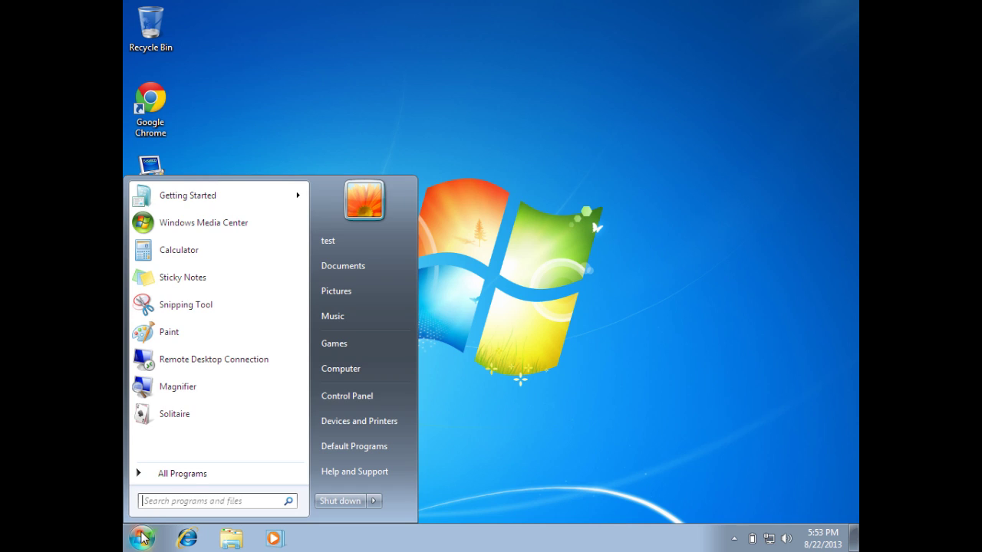
# Open Disk Management in a maximized Computer Management window and select the 7.86 GB partition.
pyautogui.rightClick(342, 374)
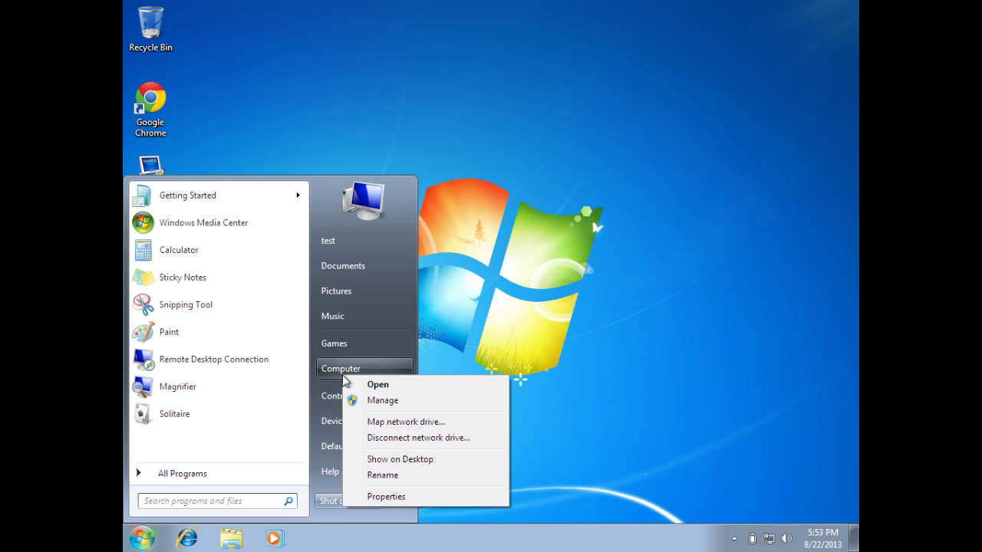
pyautogui.click(379, 403)
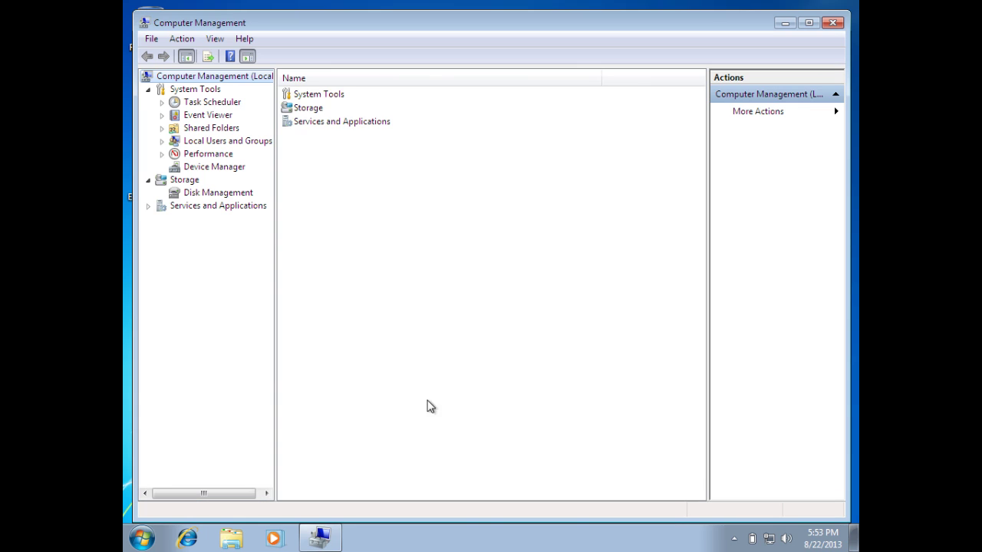
pyautogui.click(234, 193)
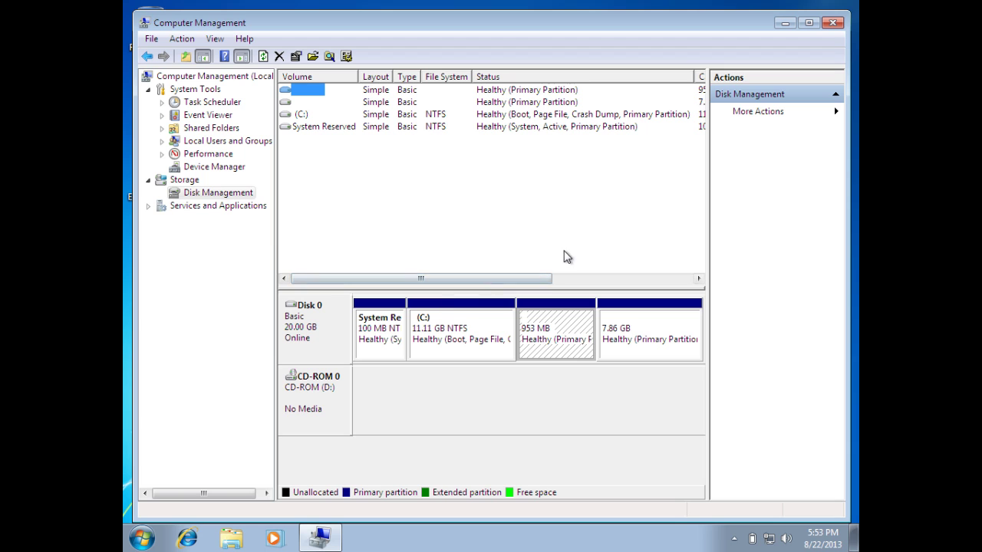
pyautogui.click(808, 22)
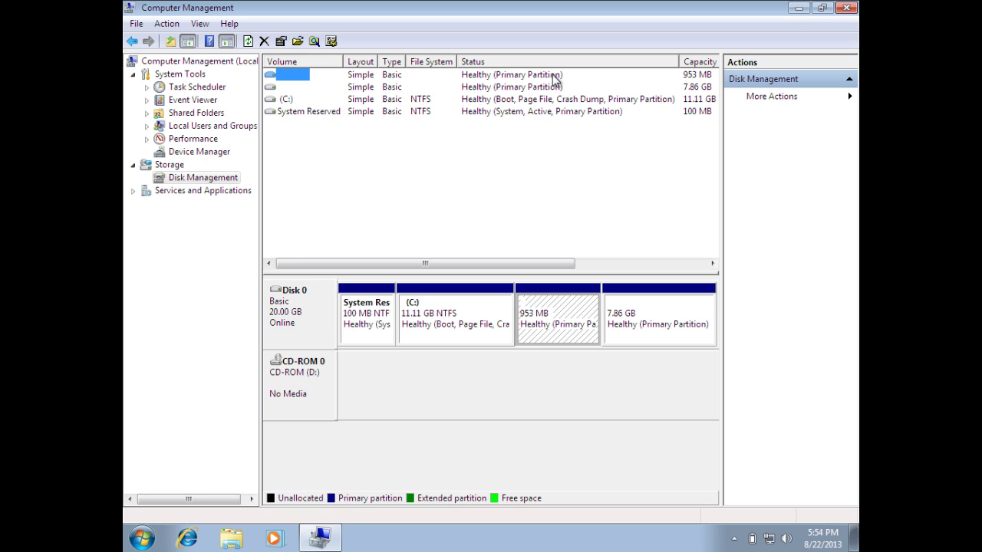
pyautogui.click(307, 86)
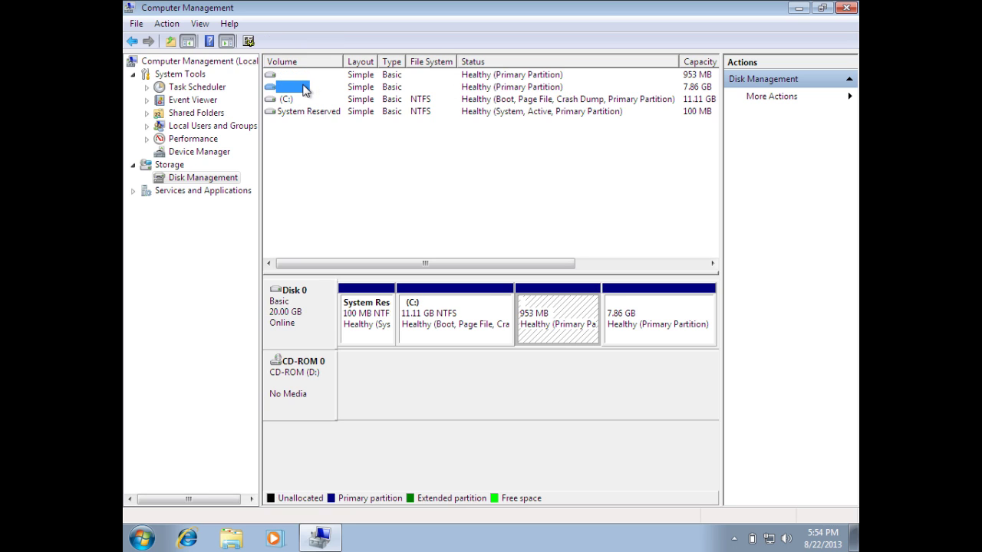
# Delete the 7.86 GB and 953 MB volumes, then the extended partition, freeing 8.79 GB.
pyautogui.rightClick(625, 330)
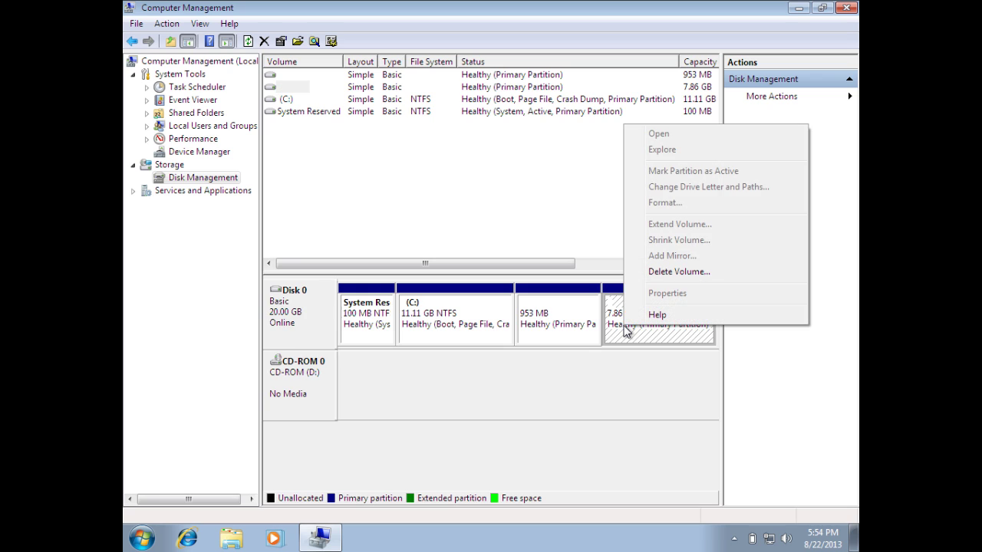
pyautogui.click(674, 274)
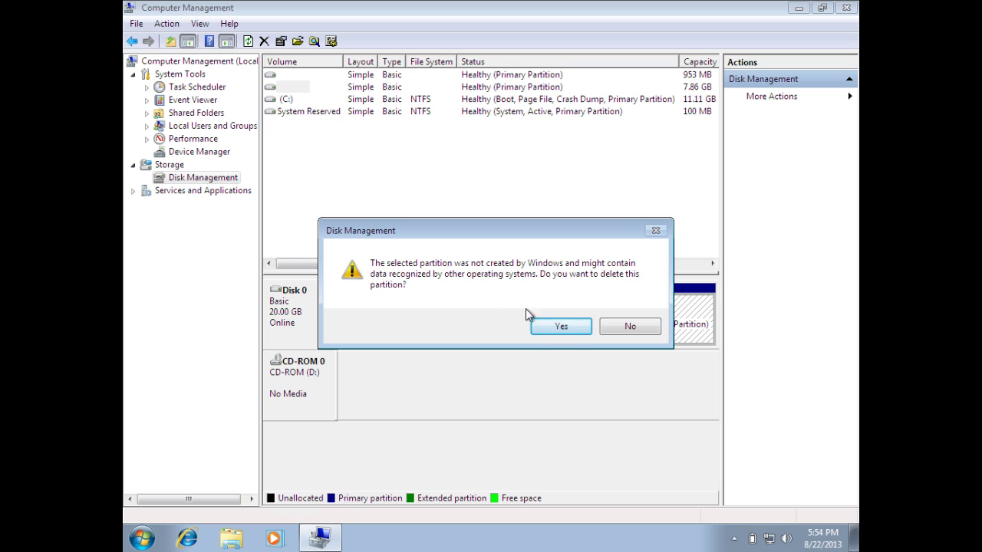
pyautogui.click(549, 327)
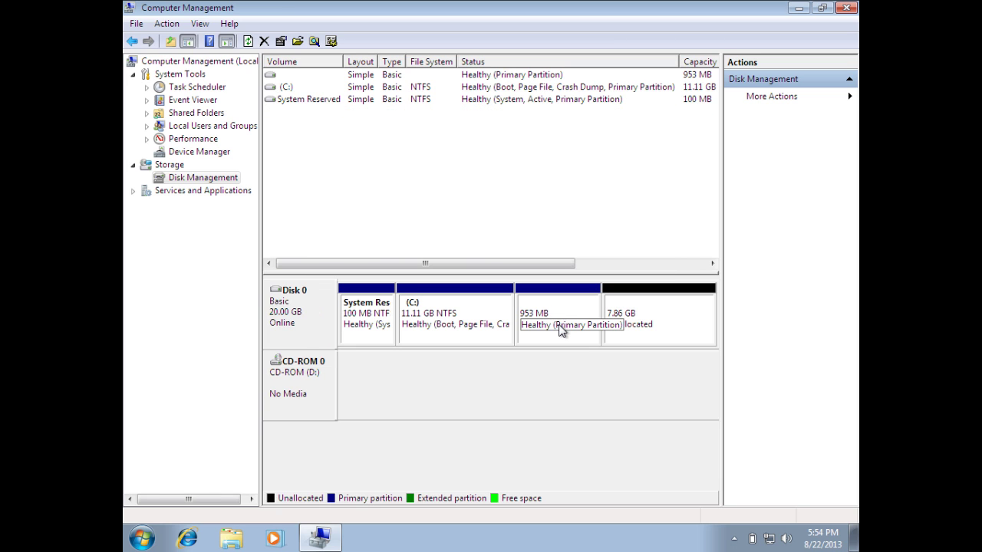
pyautogui.rightClick(559, 330)
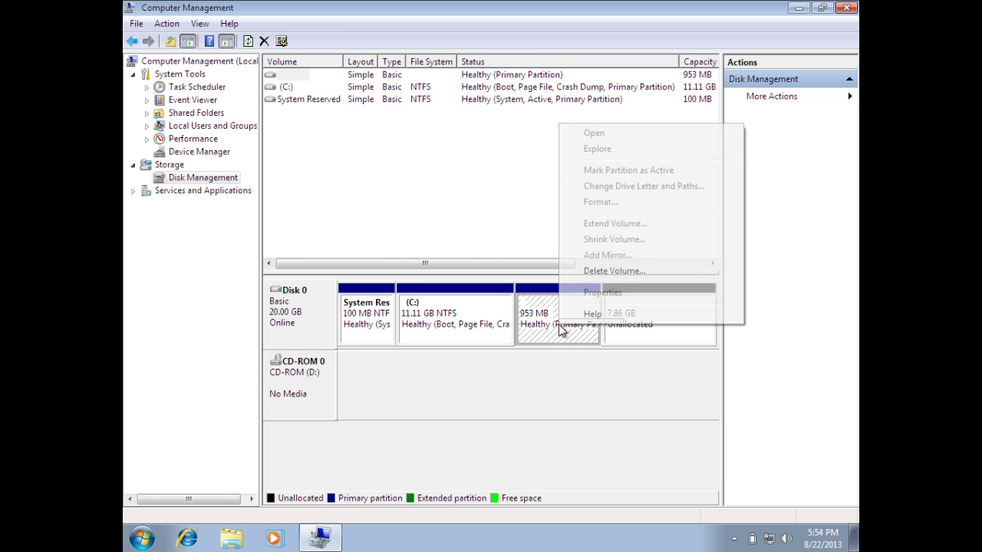
pyautogui.click(606, 273)
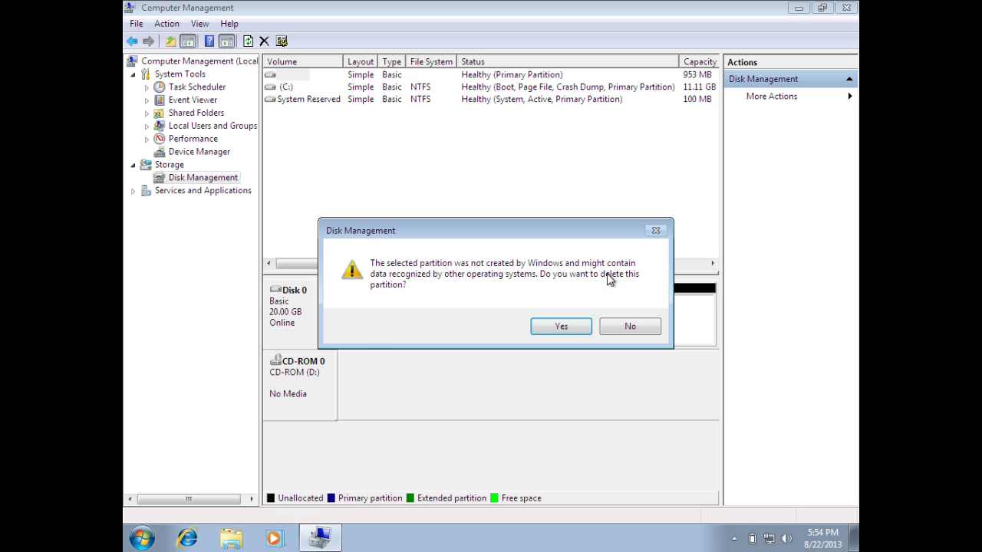
pyautogui.click(560, 324)
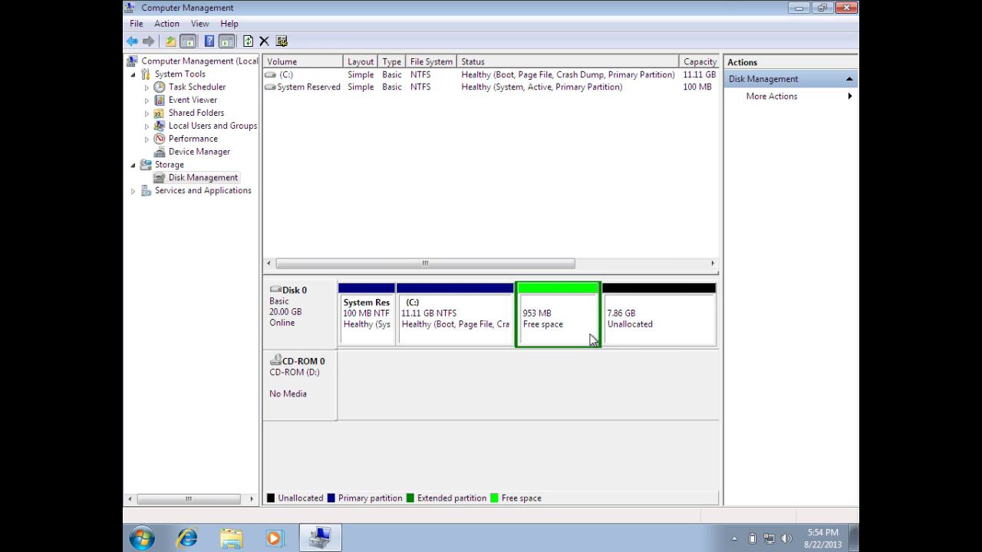
pyautogui.rightClick(577, 333)
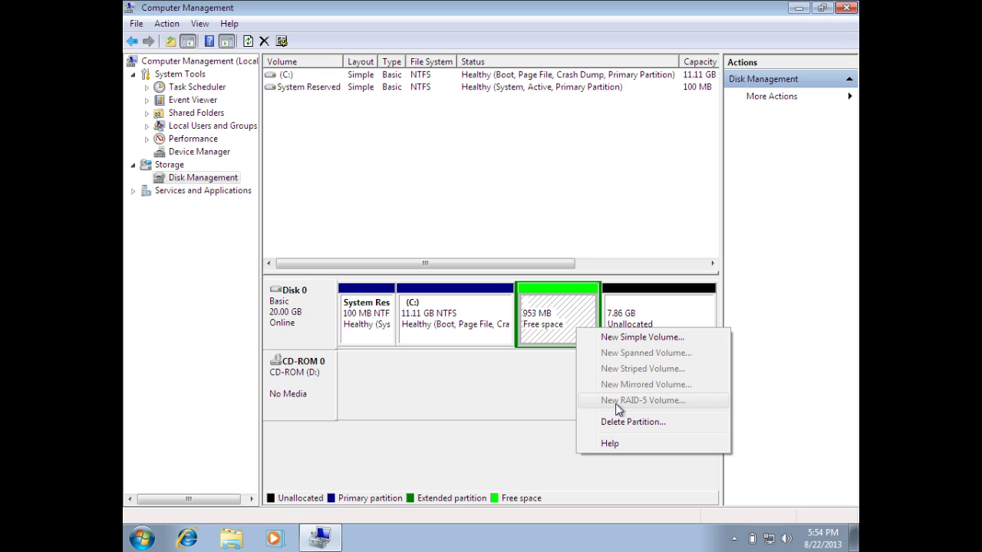
pyautogui.click(627, 422)
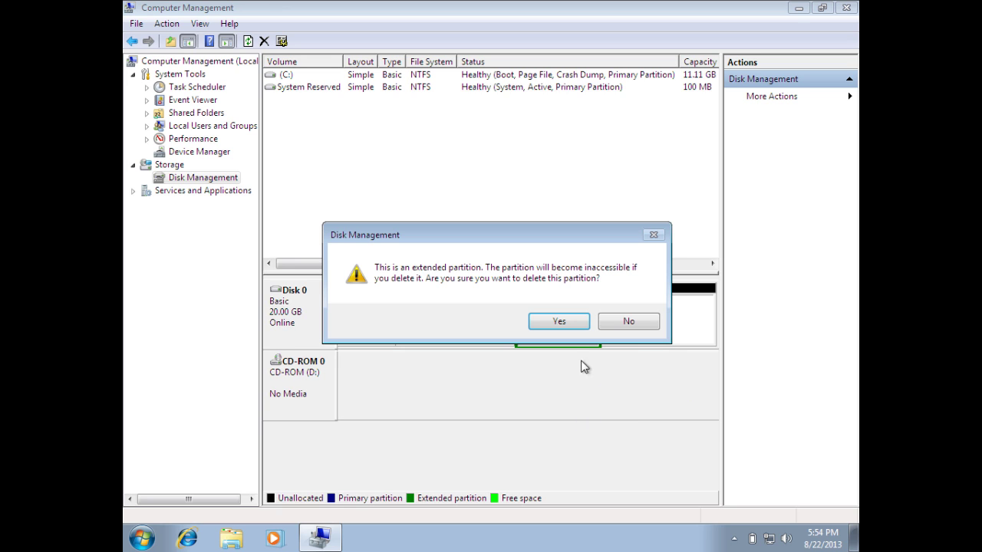
pyautogui.click(559, 323)
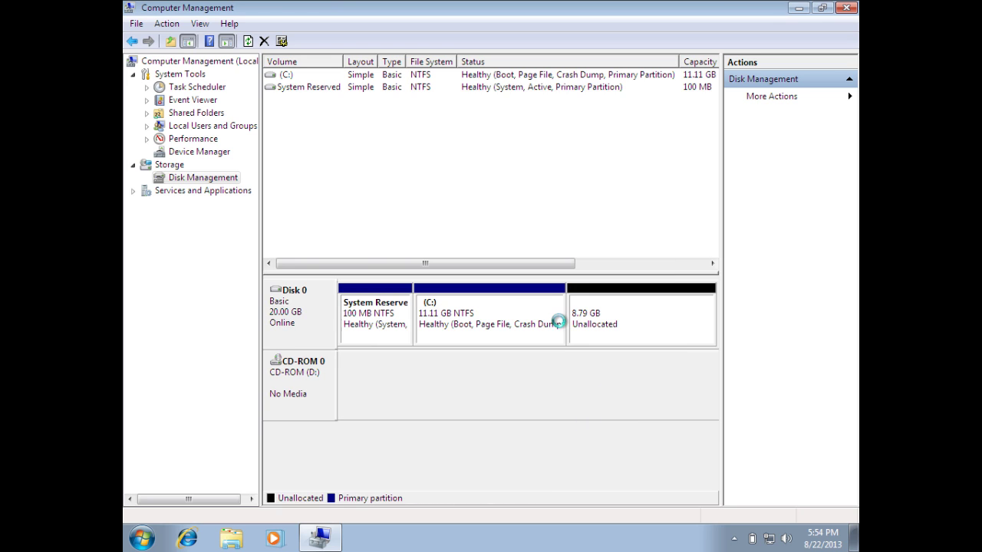
# Extend C: by all 8999 MB of unallocated space so it grows to 19.90 GB.
pyautogui.click(635, 340)
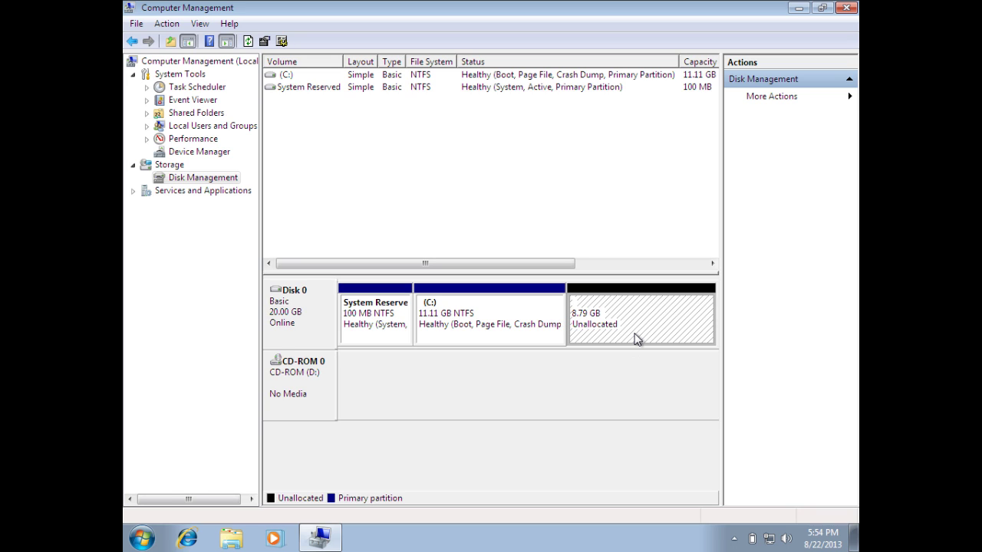
pyautogui.click(537, 336)
pyautogui.rightClick(536, 337)
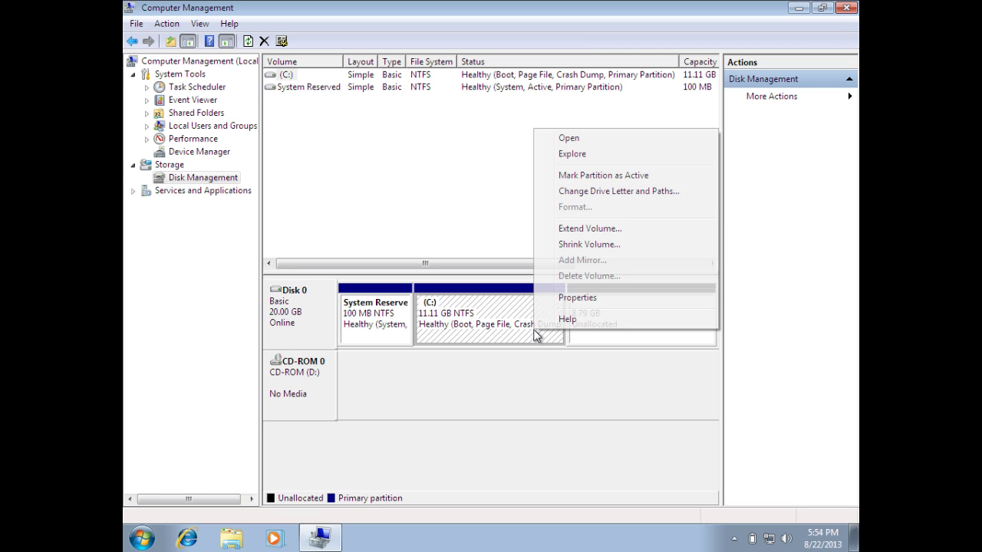
pyautogui.click(585, 230)
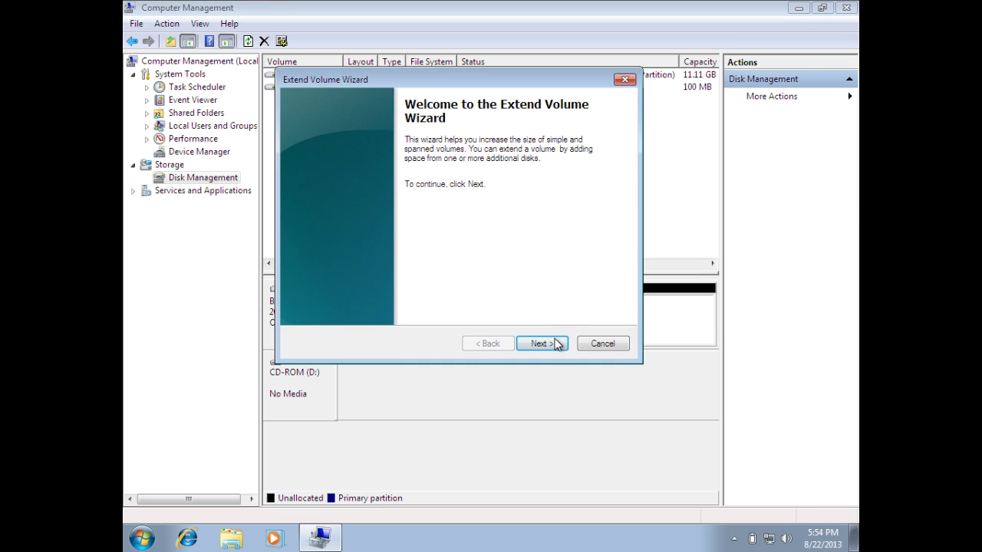
pyautogui.click(556, 346)
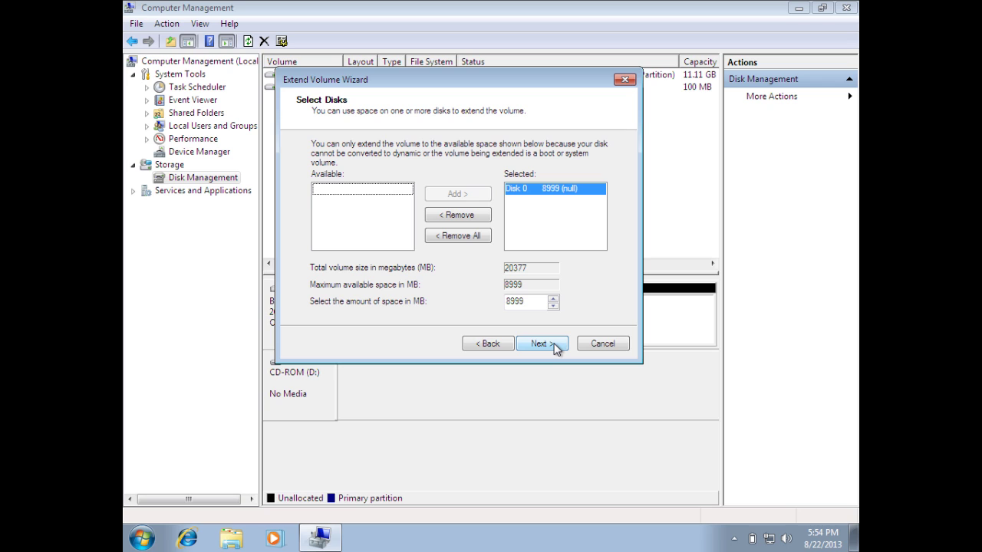
pyautogui.click(556, 346)
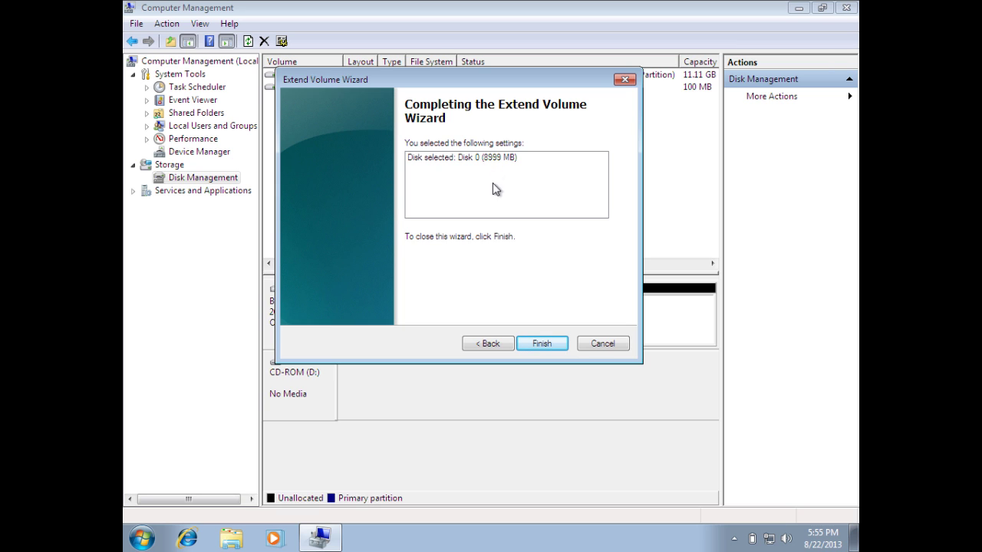
pyautogui.click(541, 344)
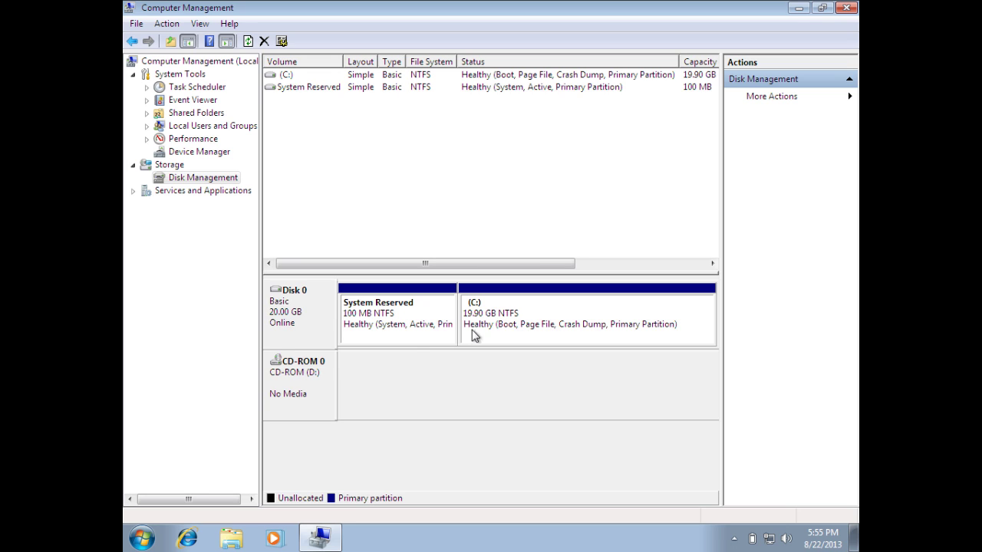
pyautogui.click(406, 332)
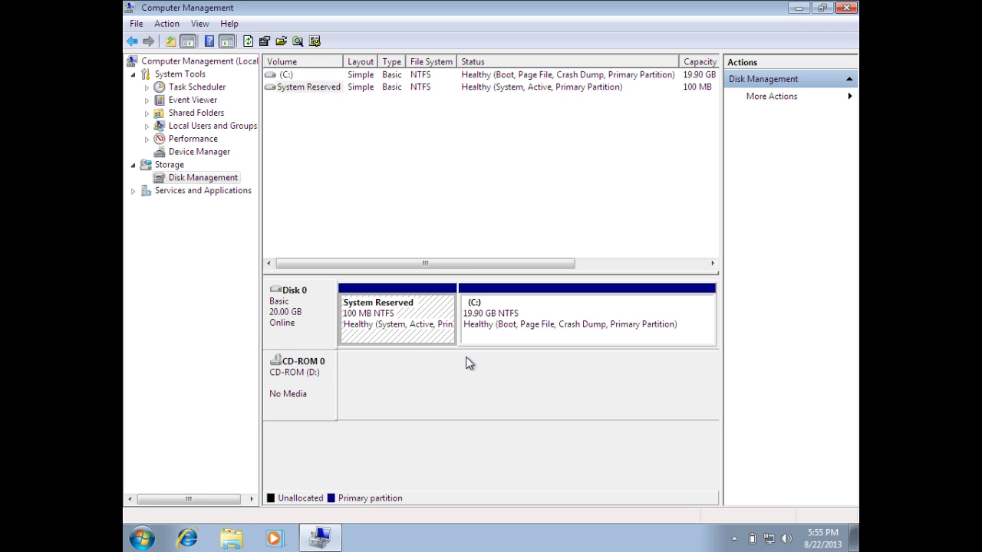
pyautogui.click(512, 331)
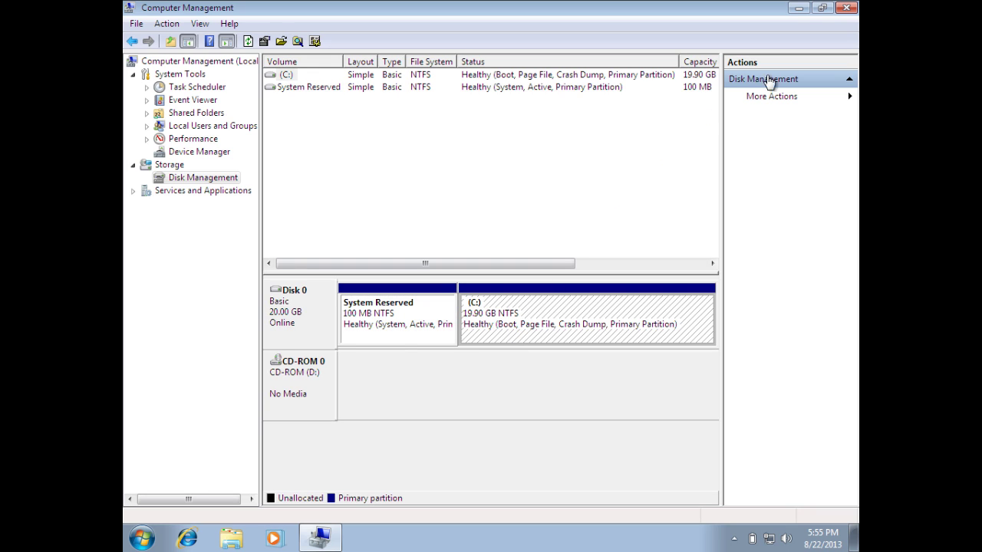
pyautogui.click(846, 9)
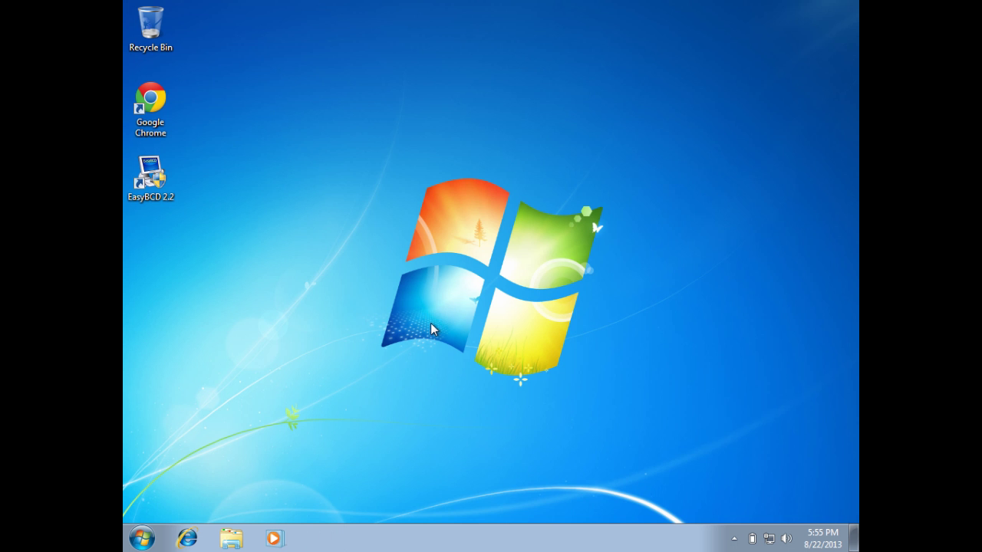
pyautogui.click(150, 541)
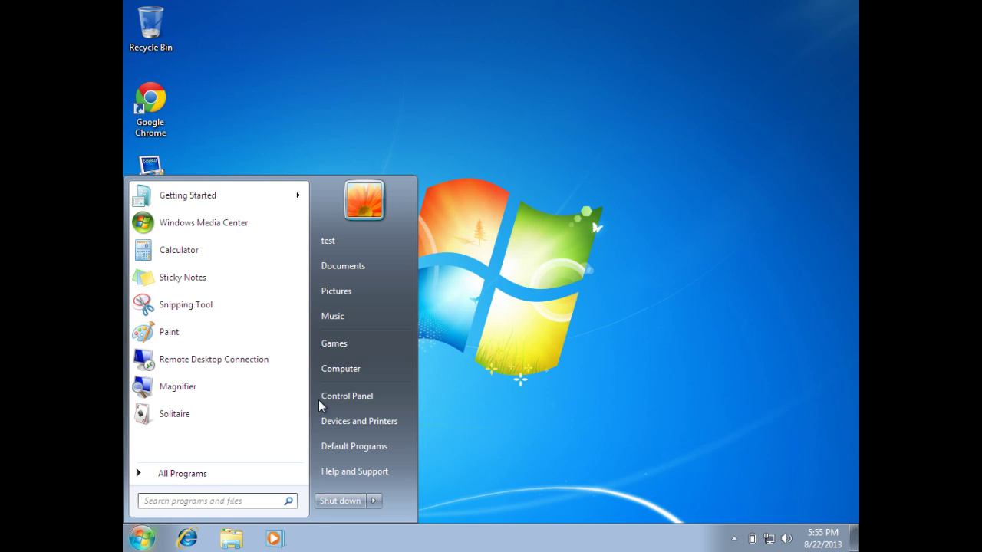
pyautogui.click(372, 374)
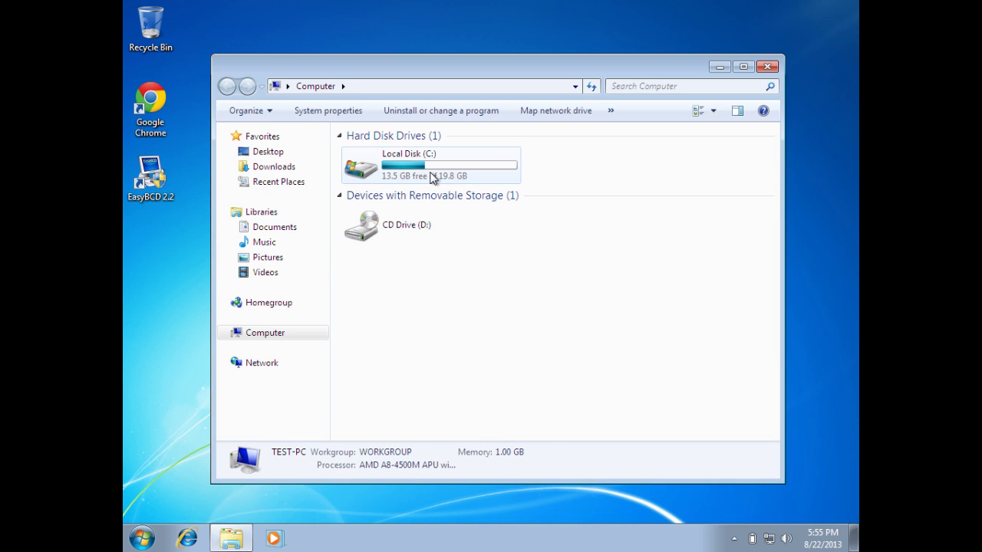
pyautogui.click(432, 176)
pyautogui.rightClick(430, 172)
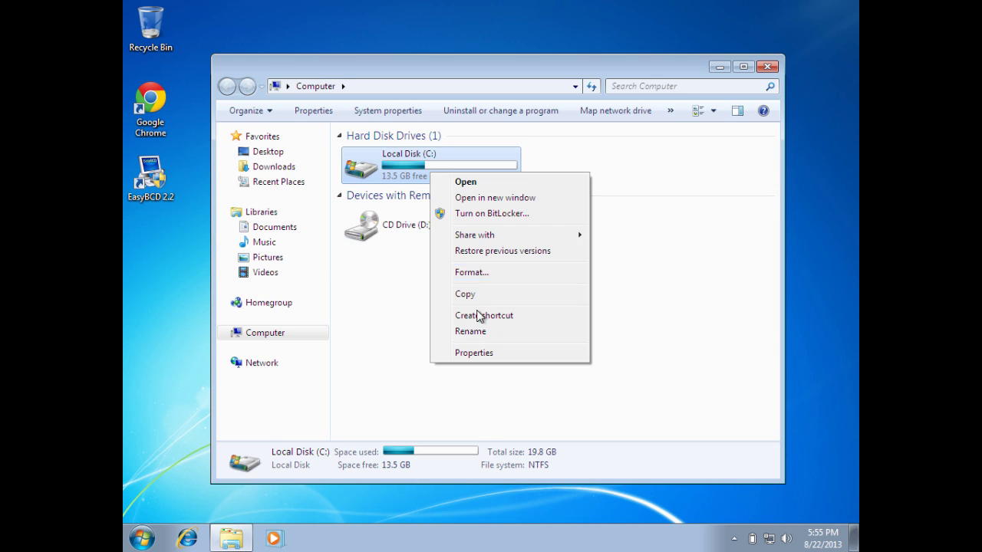
pyautogui.click(488, 353)
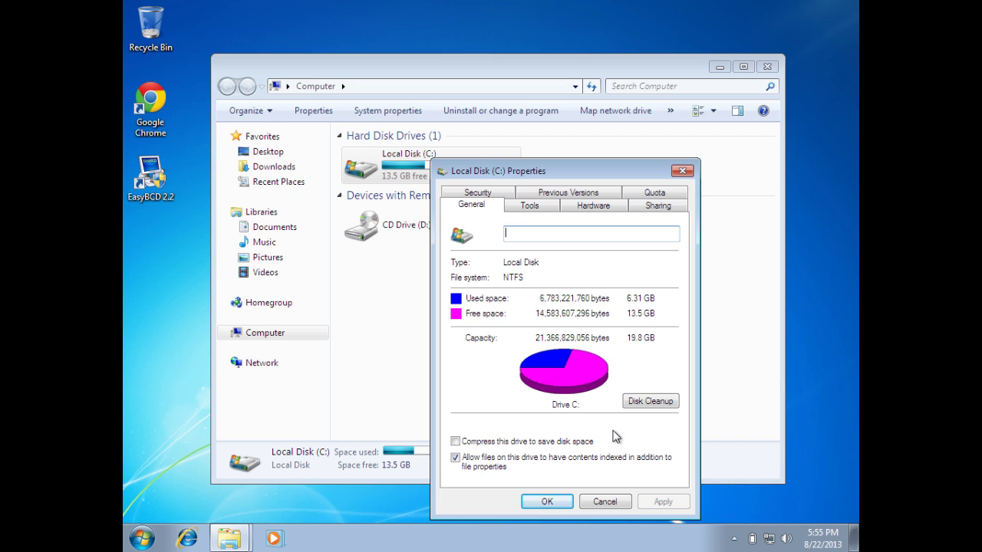
pyautogui.click(567, 498)
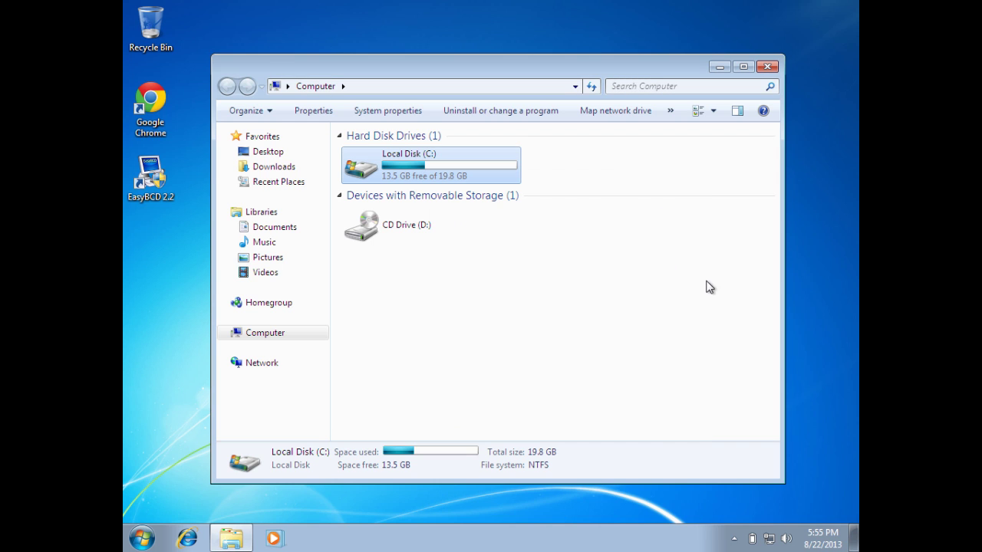
pyautogui.click(767, 67)
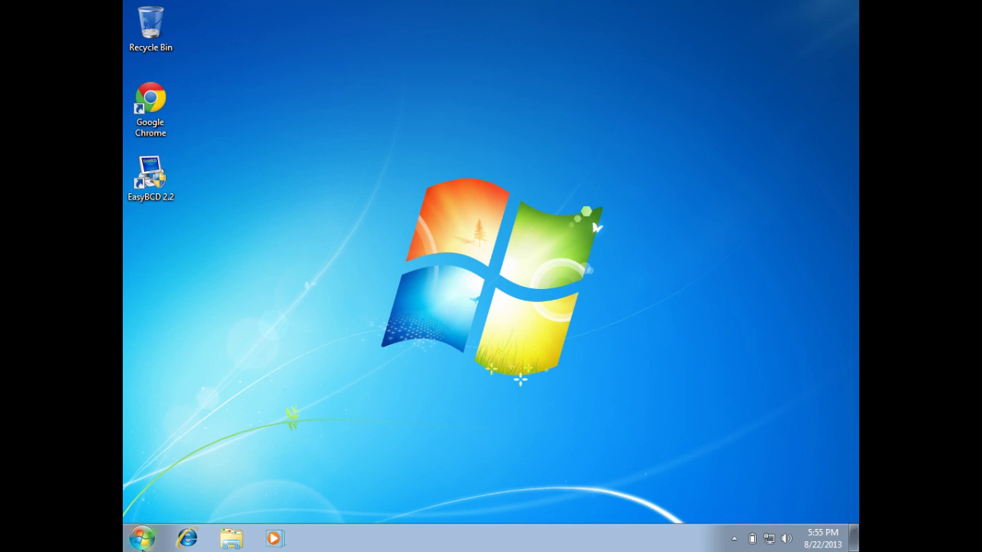
# Restart Windows from the Start menu's shutdown options.
pyautogui.click(142, 538)
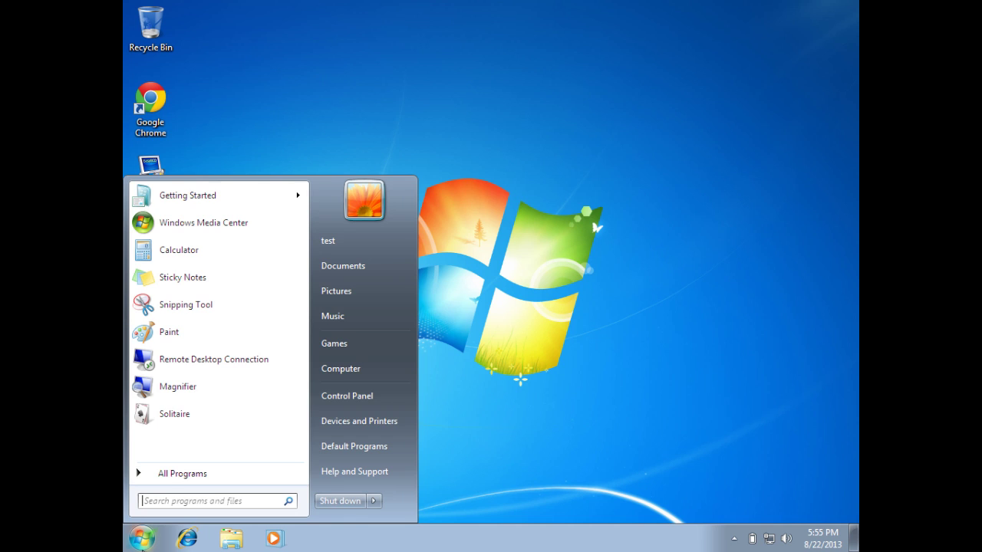
pyautogui.click(374, 502)
pyautogui.click(413, 483)
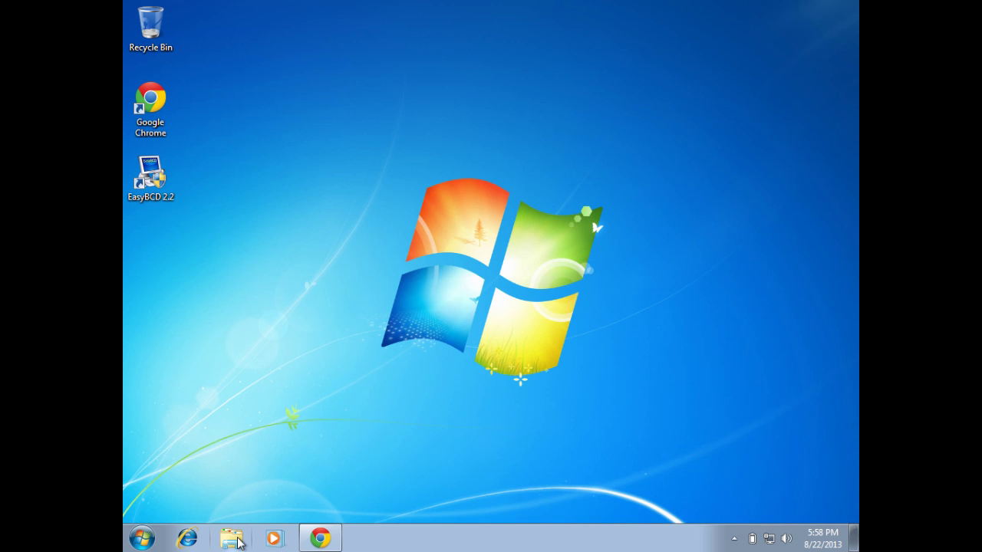
# Check in Computer that Local Disk (C:) shows 13.5 GB free of 19.8 GB.
pyautogui.click(231, 539)
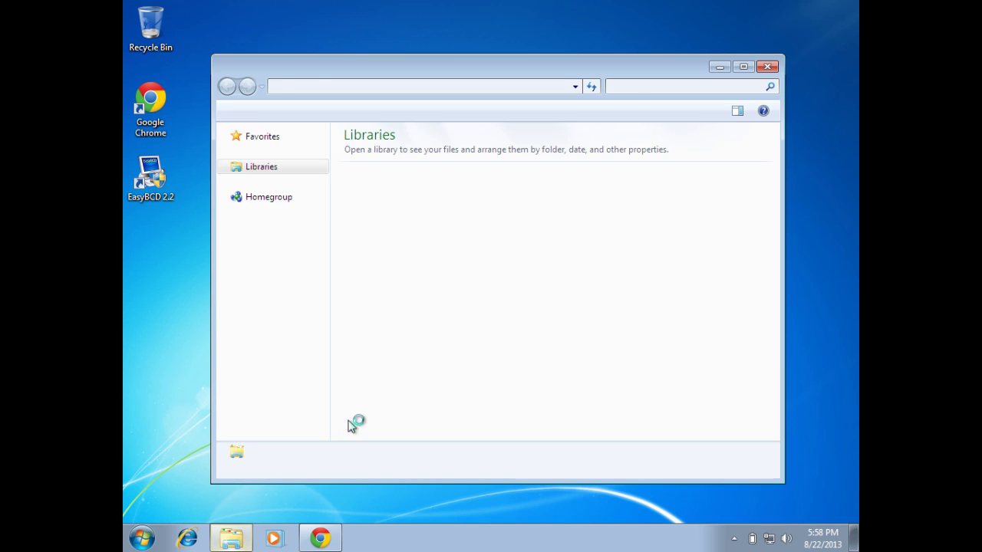
pyautogui.click(279, 341)
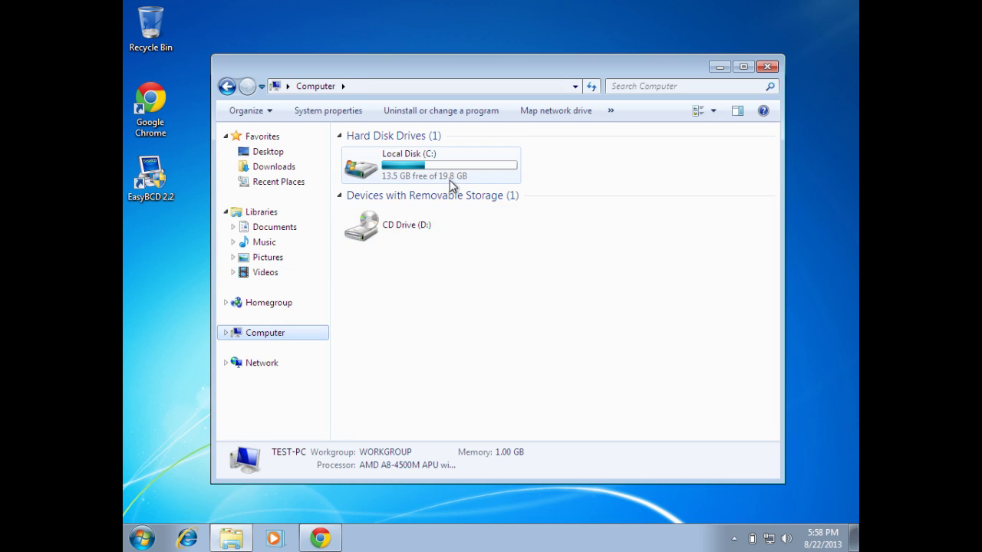
pyautogui.click(450, 181)
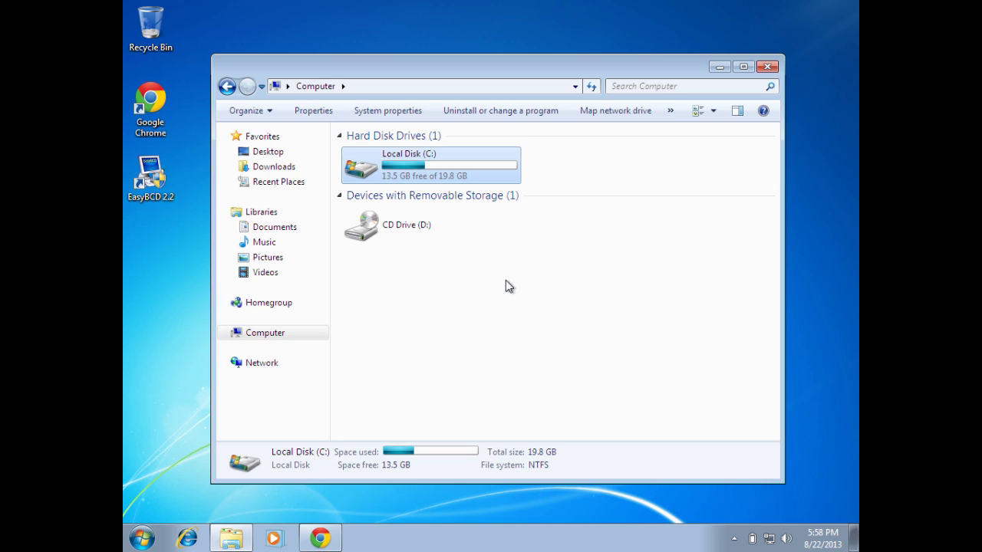
pyautogui.click(766, 66)
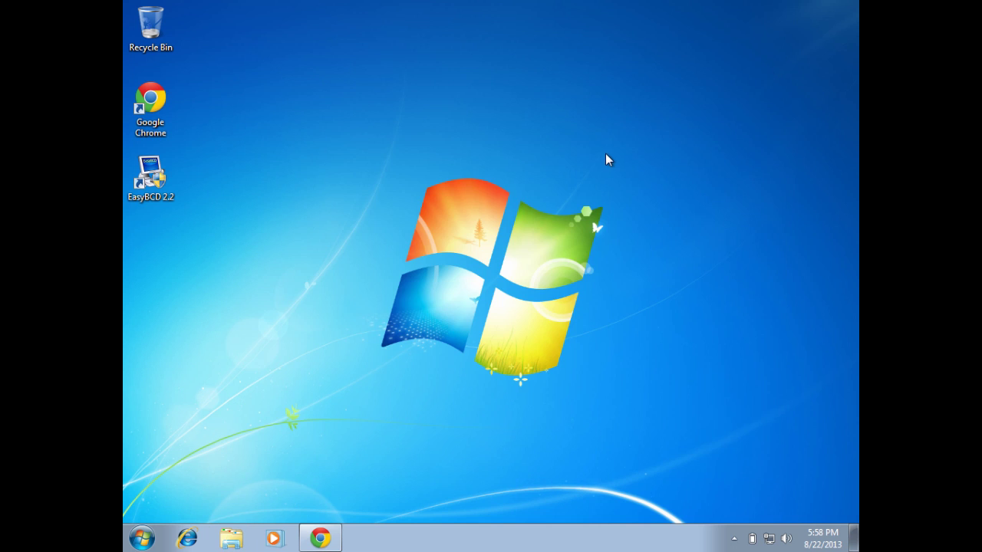
pyautogui.click(331, 537)
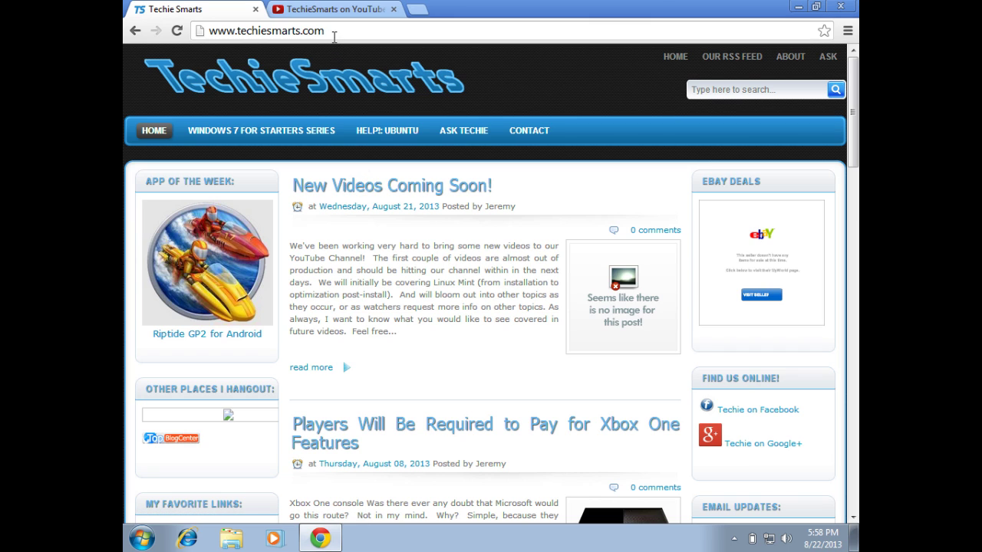
pyautogui.moveTo(333, 31); pyautogui.dragTo(208, 38)
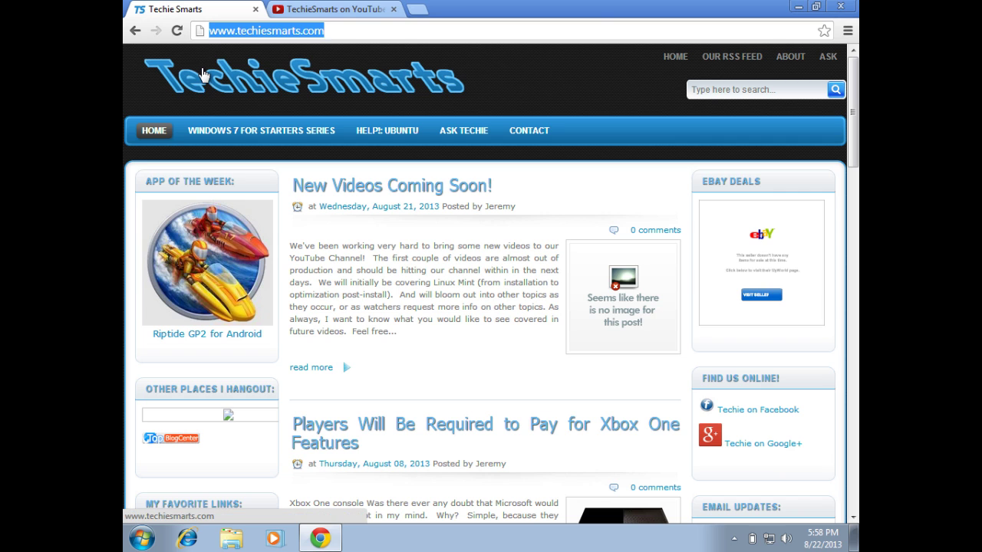
pyautogui.click(355, 10)
pyautogui.moveTo(385, 35); pyautogui.dragTo(212, 47)
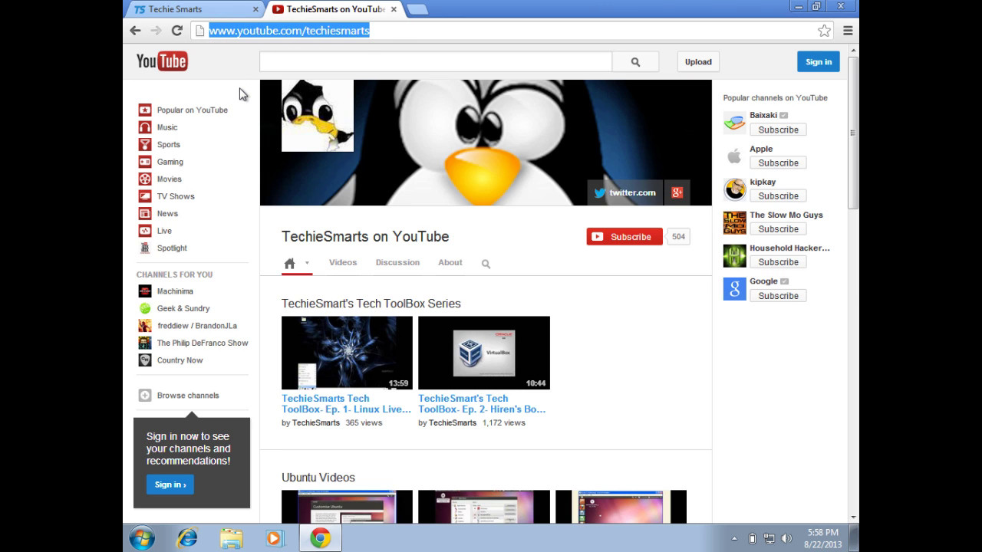